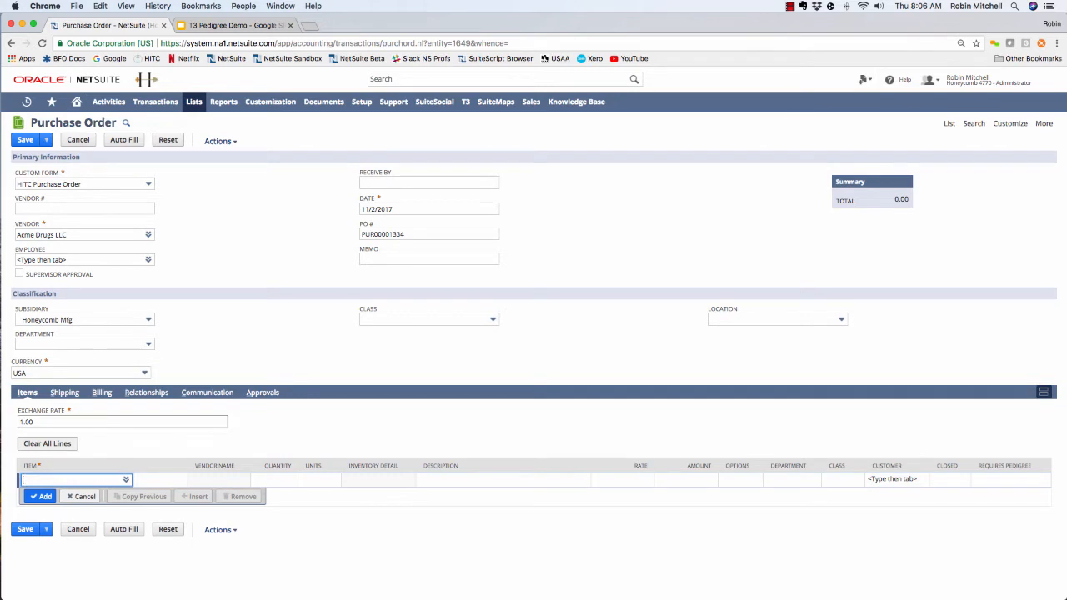
# - Add a Clindamycin line with quantity 50 to the purchase order, keep its pedigree requirement enabled, and save the order
pyautogui.write('clinda')
pyautogui.press('Tab')
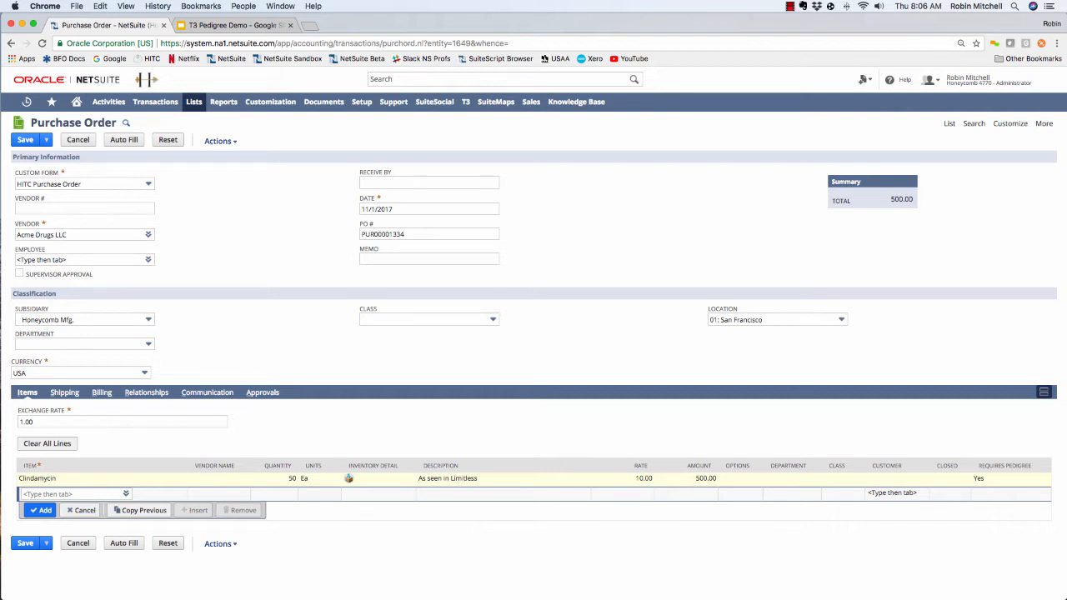
pyautogui.click(979, 479)
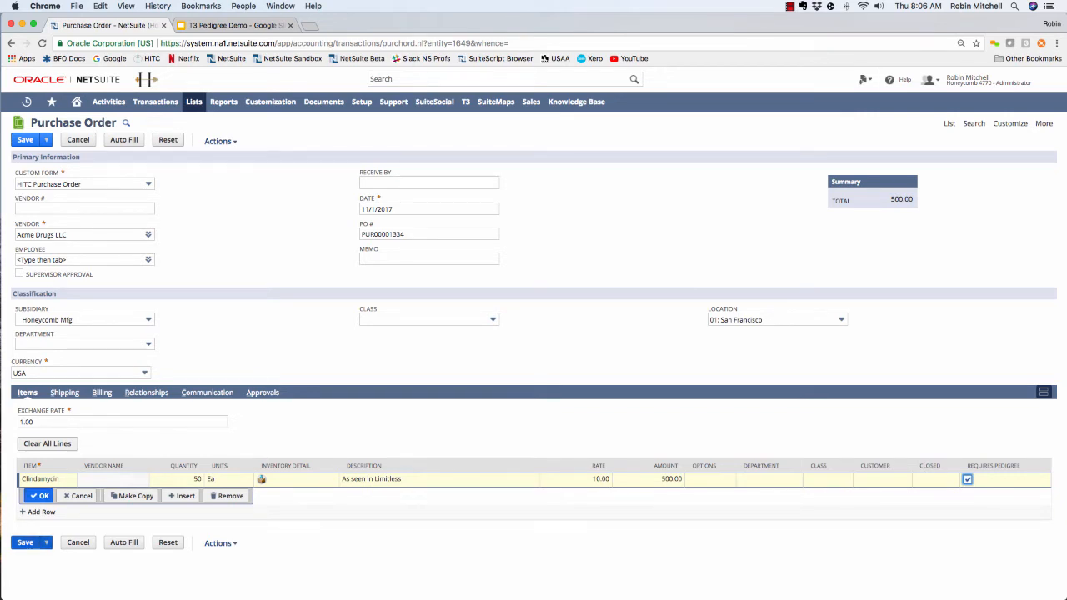
pyautogui.click(25, 543)
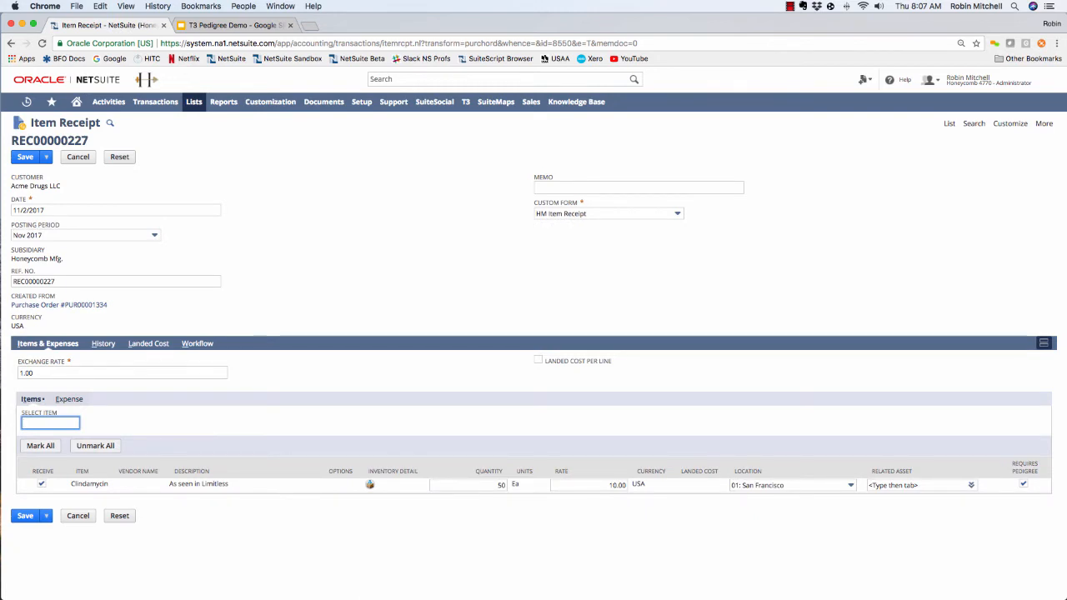
# - Assign lot RTest1102 with expiration date 11/2/2018 and quantity 50 to the received Clindamycin line's inventory detail
pyautogui.click(370, 484)
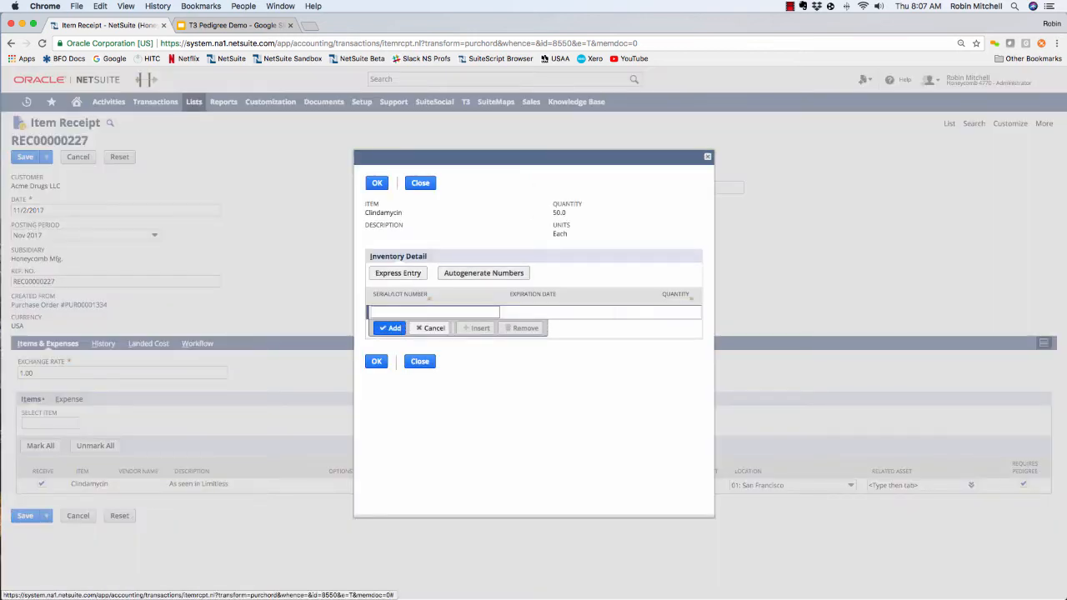
pyautogui.write('R')
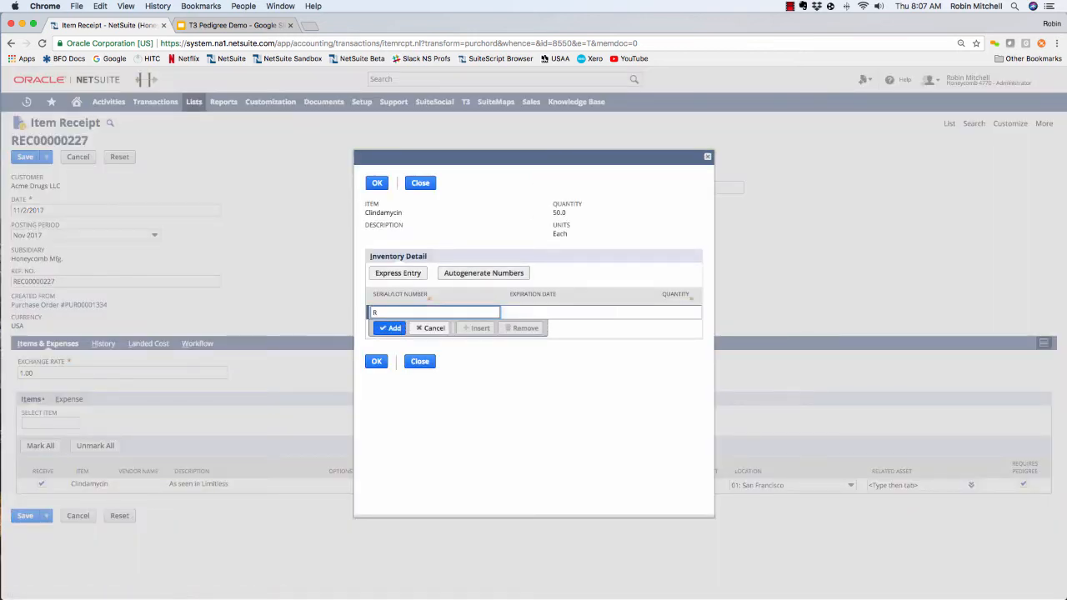
pyautogui.write('Test11-2')
pyautogui.press('BackSpace')
pyautogui.press('BackSpace')
pyautogui.write('02')
pyautogui.press('Tab')
pyautogui.write('11/2/201')
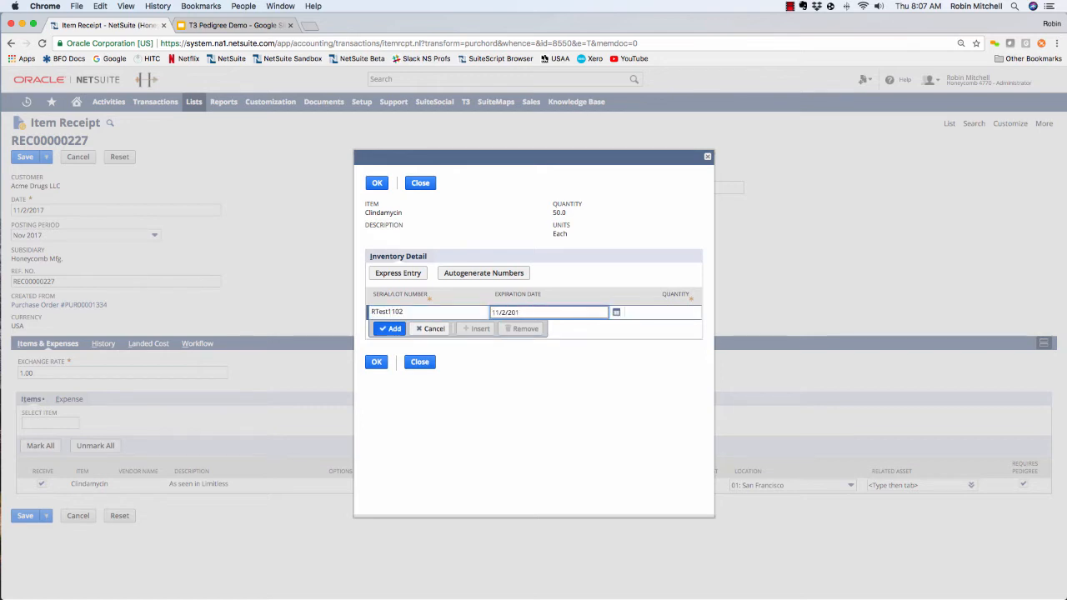
pyautogui.write('8')
pyautogui.press('Tab')
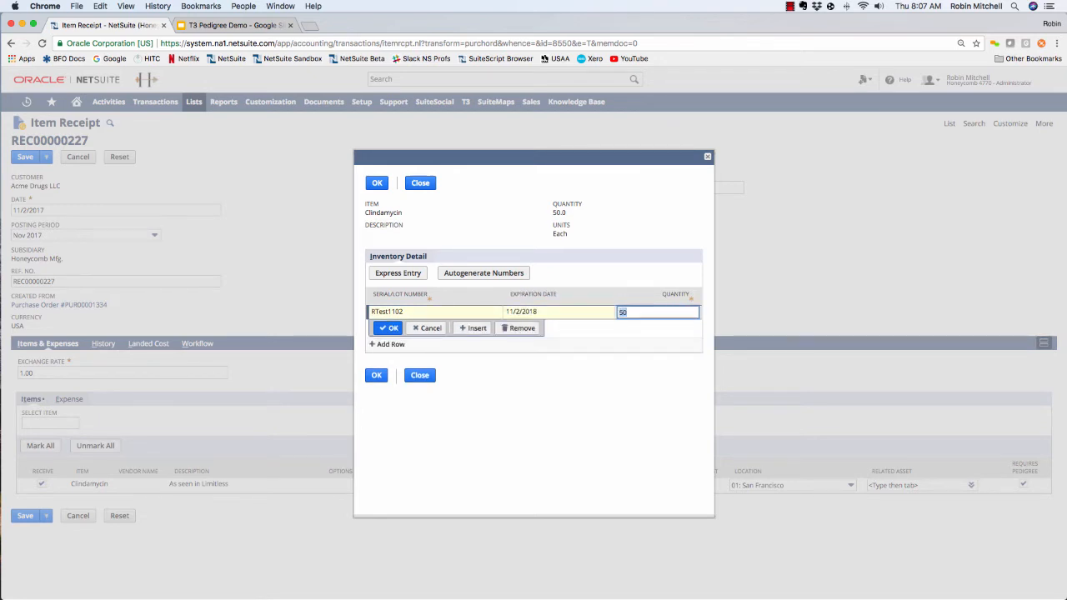
pyautogui.click(376, 375)
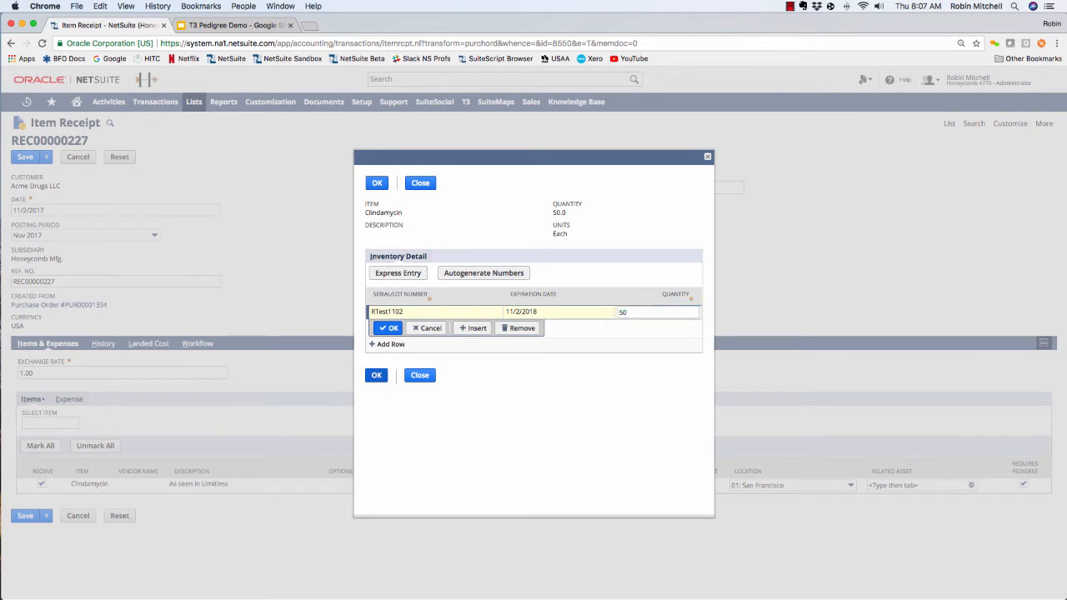
# - Save the item receipt and start a new T3 pedigree from it
pyautogui.click(26, 516)
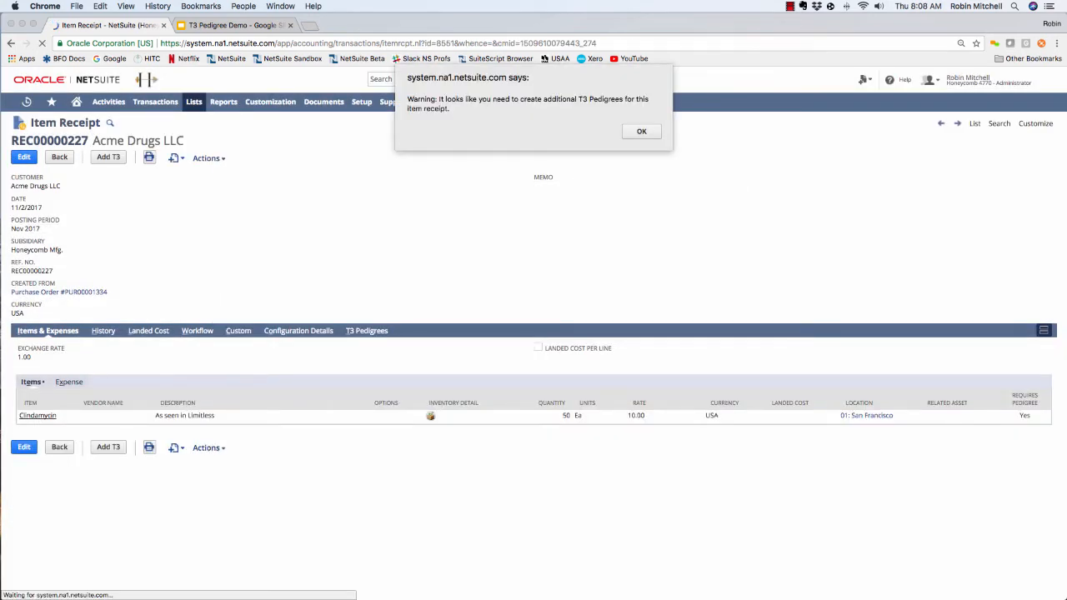
pyautogui.click(642, 131)
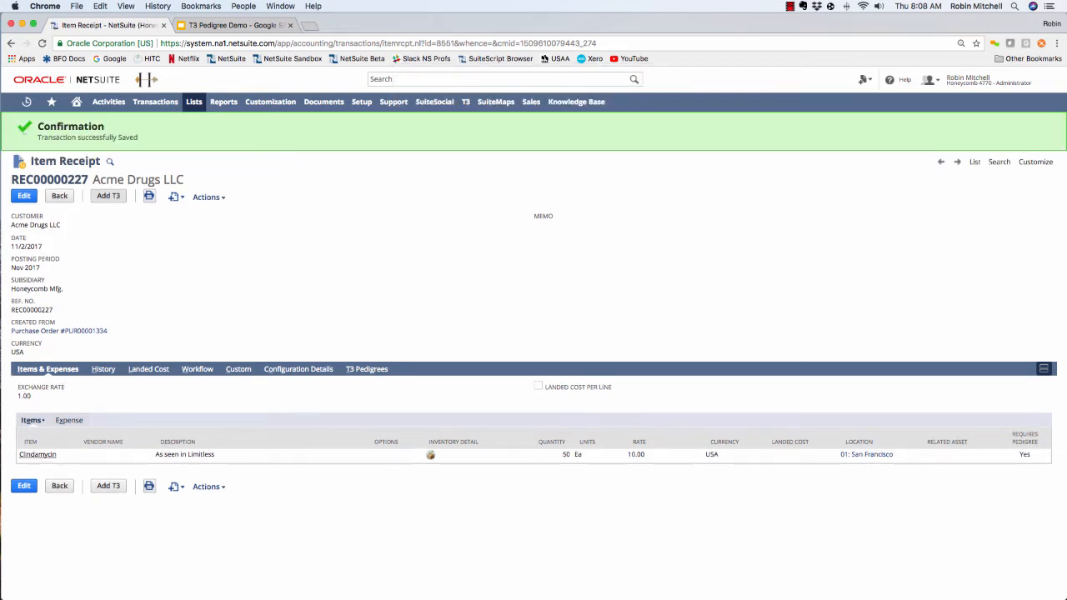
pyautogui.click(109, 195)
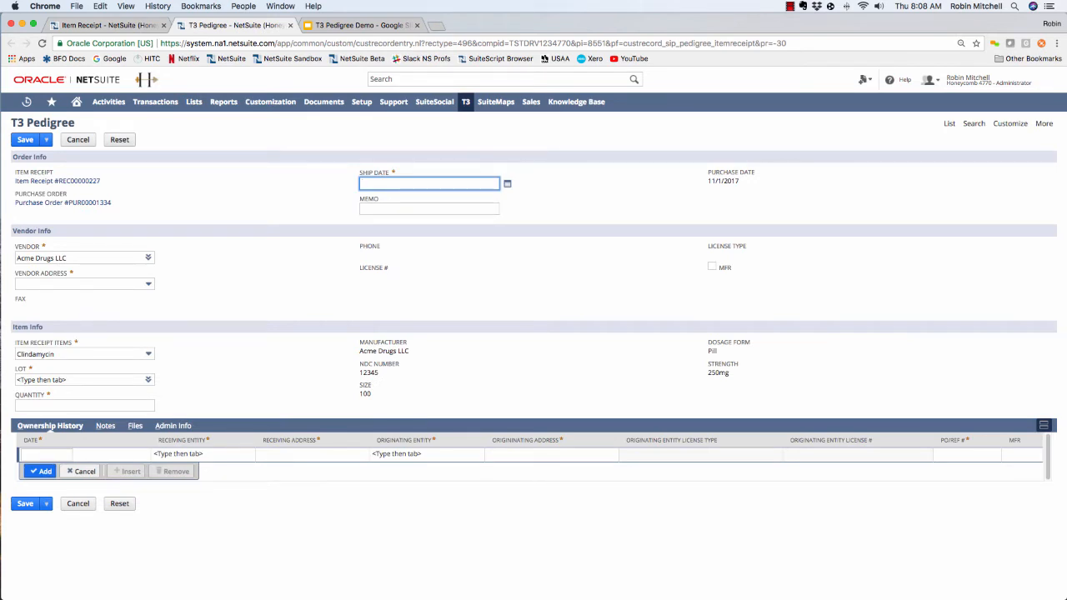
# - Fill in the pedigree with ship date 11/2/2017, the vendor's saved address and lot RTest1102
pyautogui.press('t')
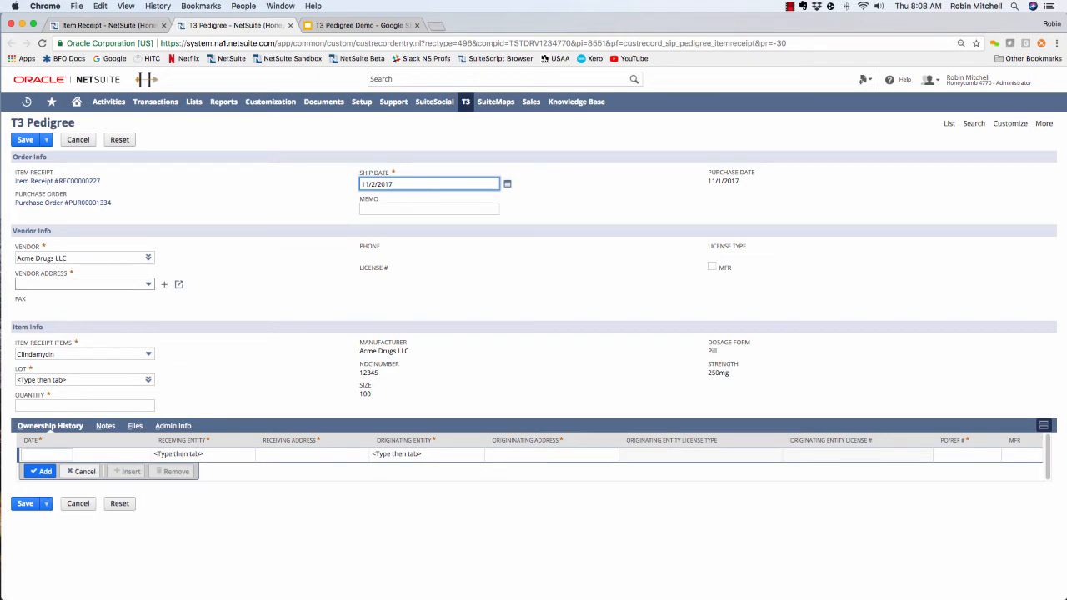
pyautogui.click(83, 284)
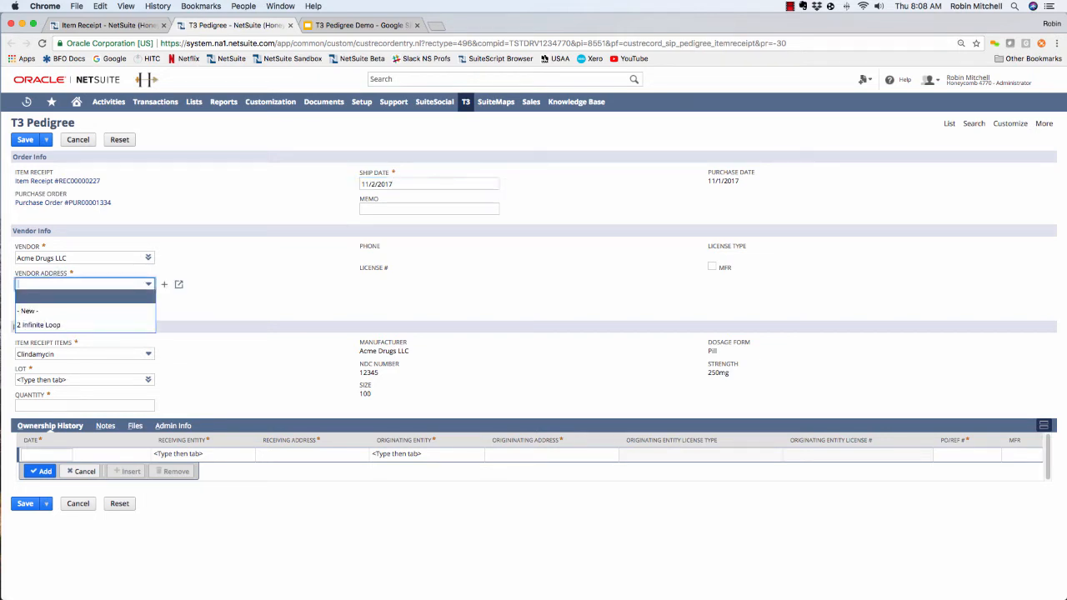
pyautogui.click(73, 325)
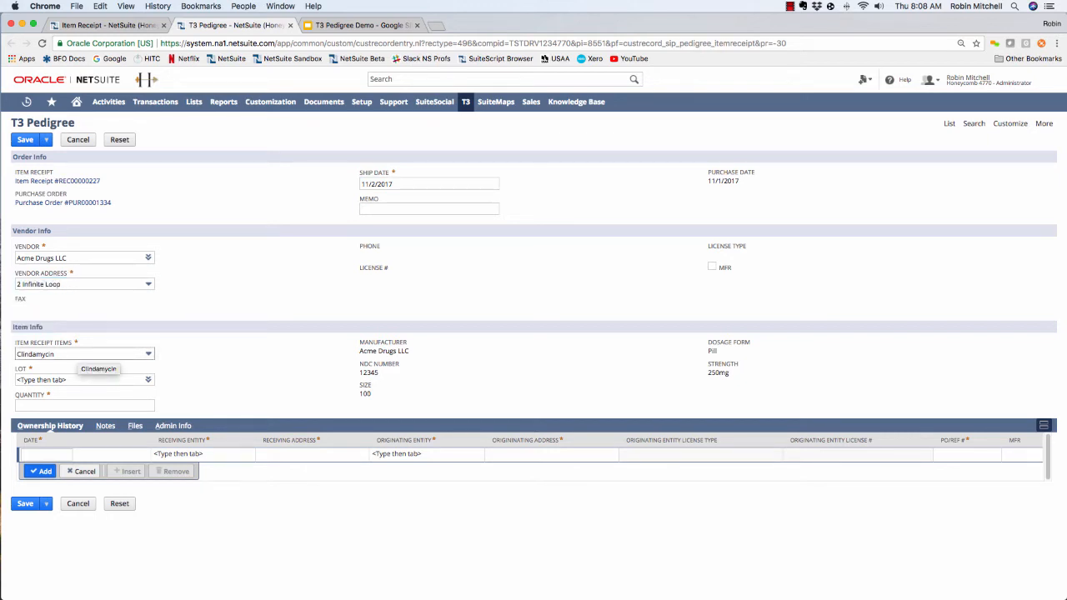
pyautogui.click(75, 379)
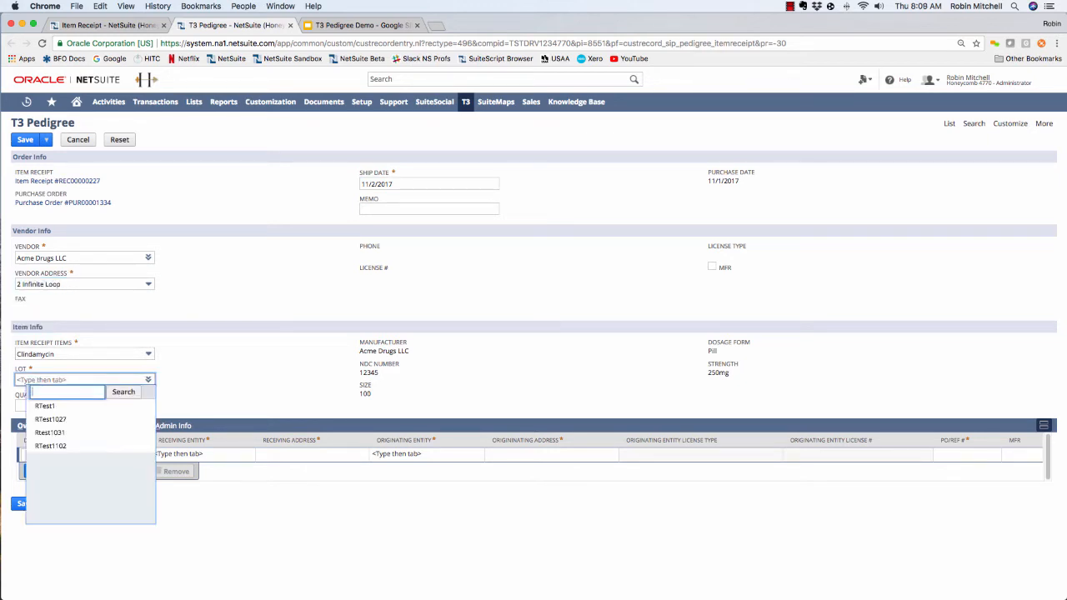
pyautogui.click(51, 446)
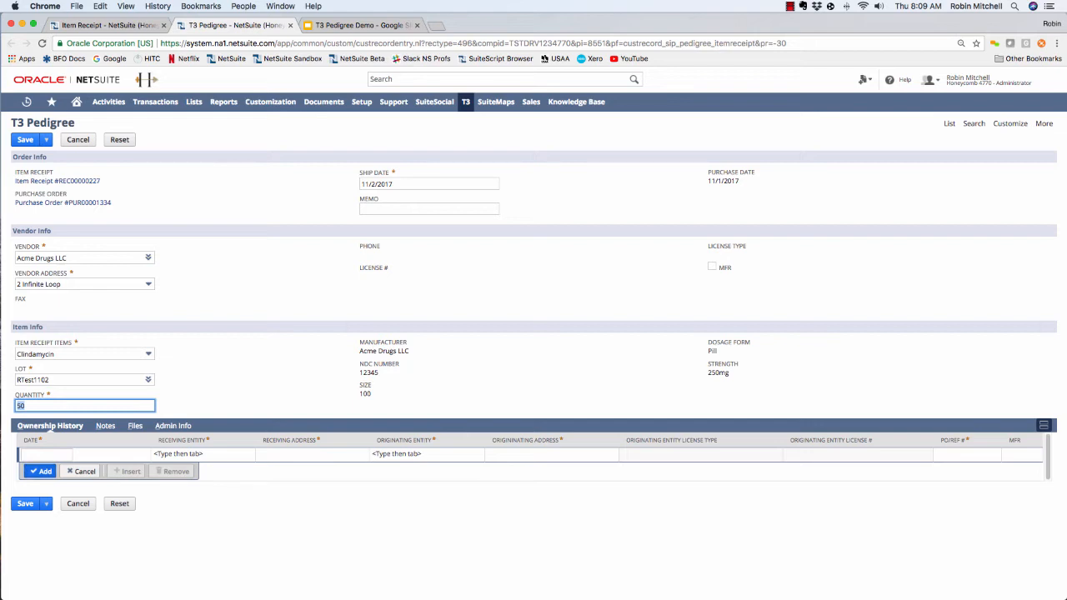
# - Start the first ownership history row, dated 10/26/2017, with Acera as the originating entity
pyautogui.click(46, 455)
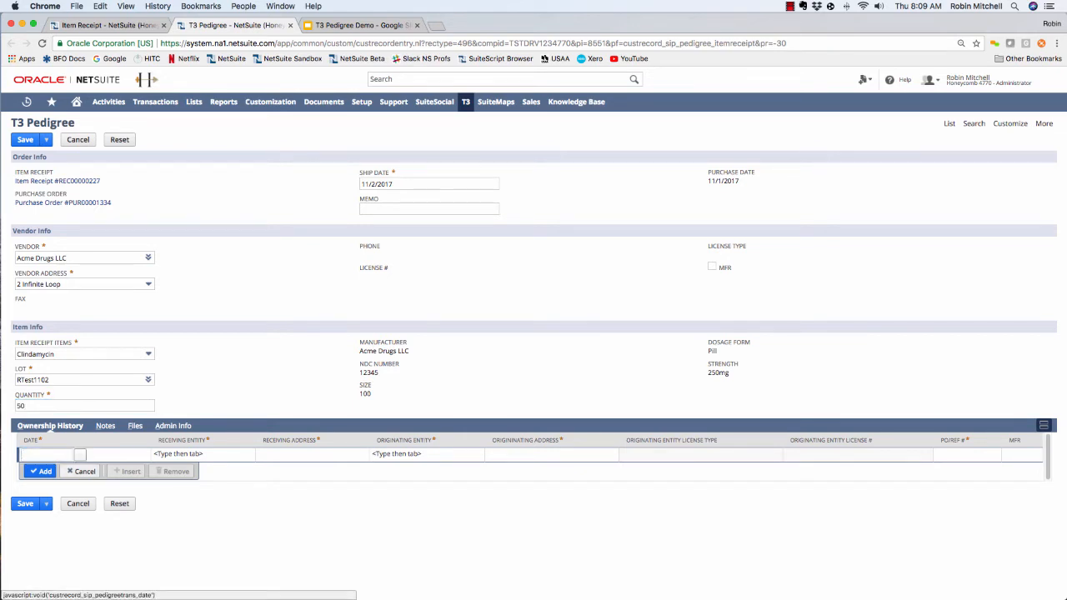
pyautogui.click(80, 455)
pyautogui.click(134, 523)
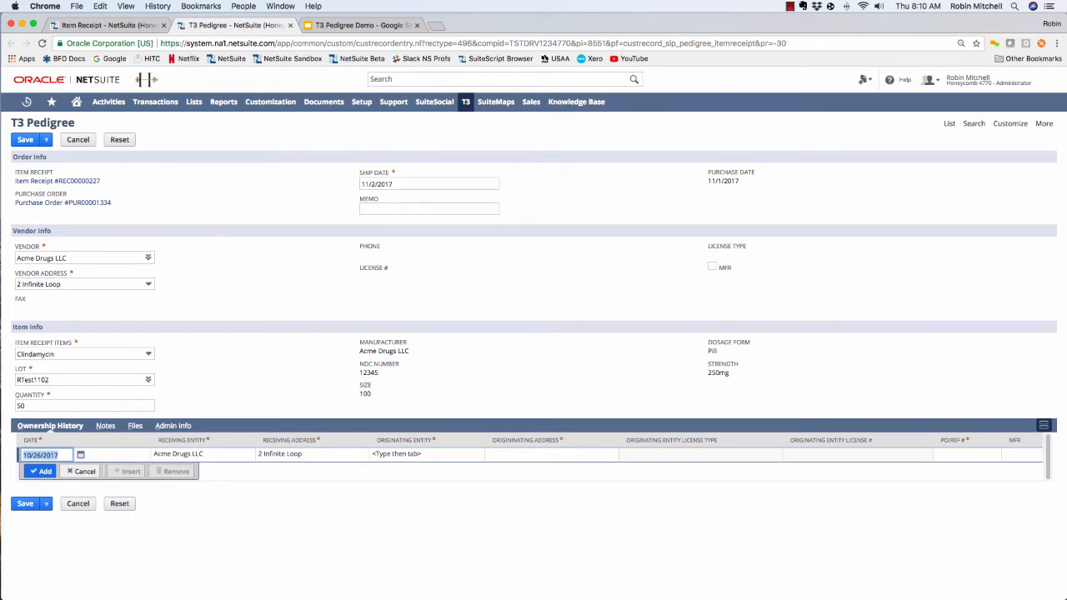
pyautogui.press('Tab')
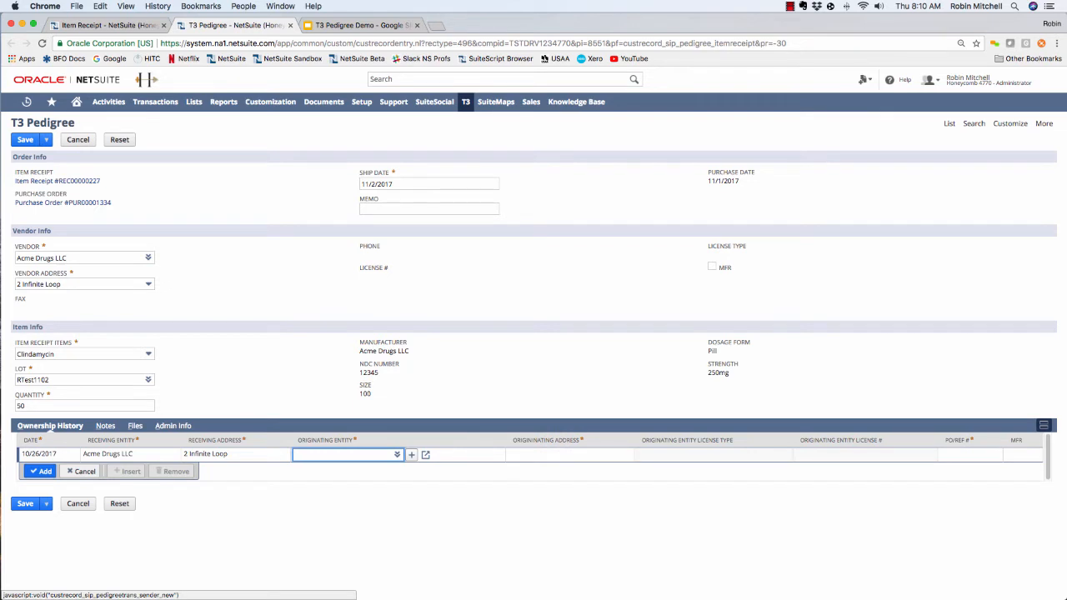
pyautogui.write('Acer')
pyautogui.press('Tab')
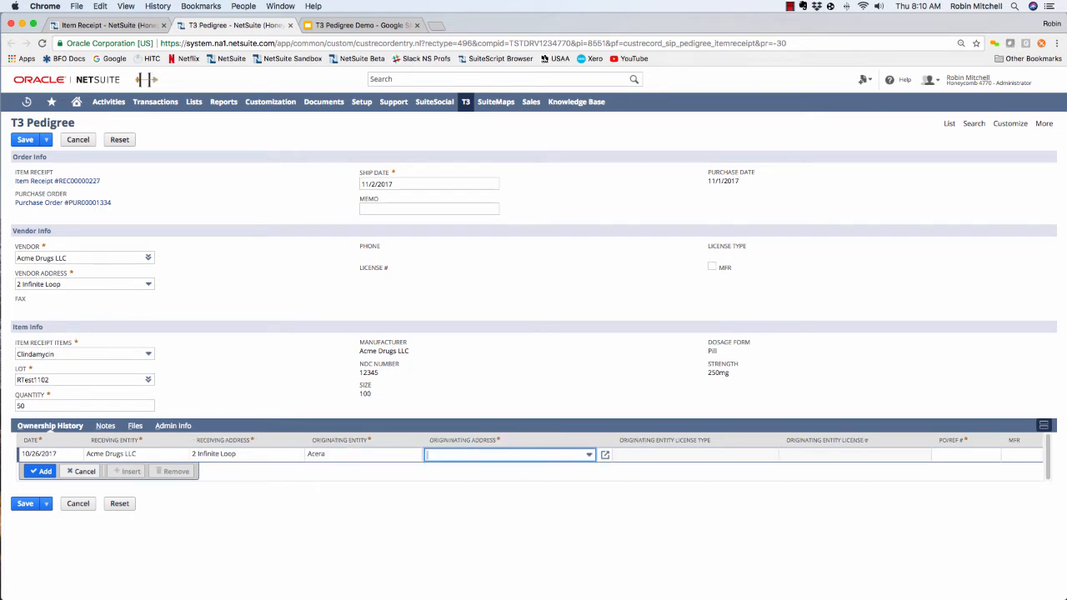
# - Choose Acera's saved originating address, enter the PO reference number, and add the ownership history row
pyautogui.press('Down')
pyautogui.press('Down')
pyautogui.press('Down')
pyautogui.press('Up')
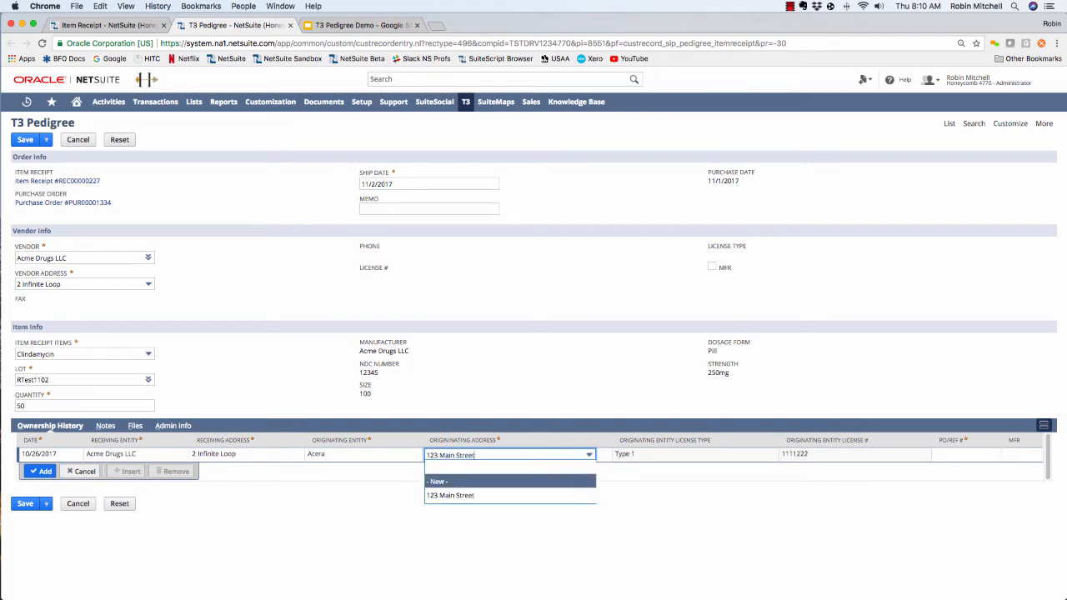
pyautogui.press('Down')
pyautogui.press('Up')
pyautogui.press('Down')
pyautogui.press('Up')
pyautogui.press('Down')
pyautogui.press('Tab')
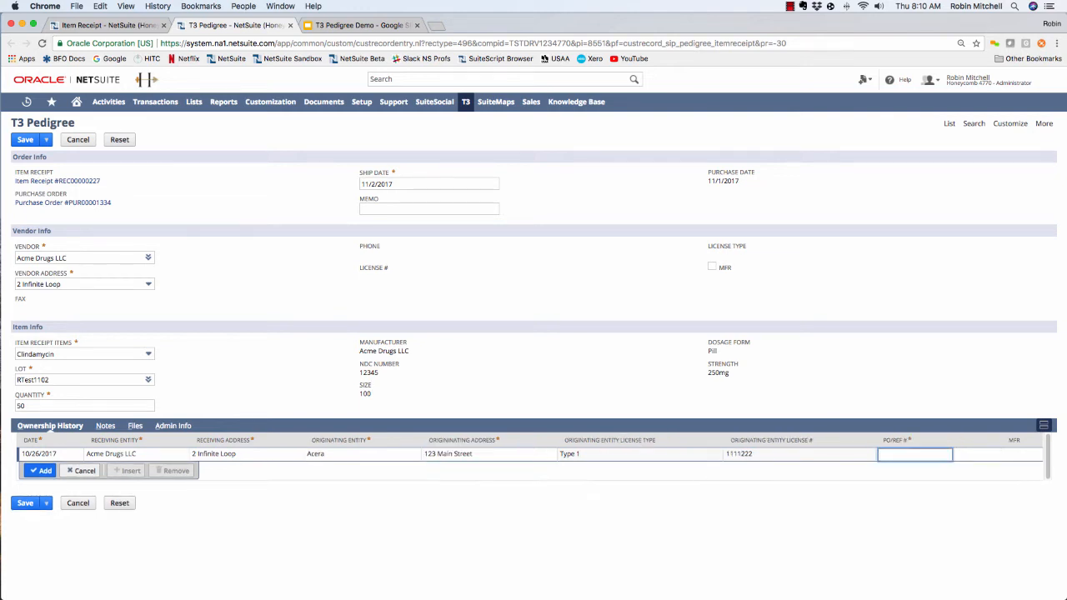
pyautogui.write('12345')
pyautogui.press('Return')
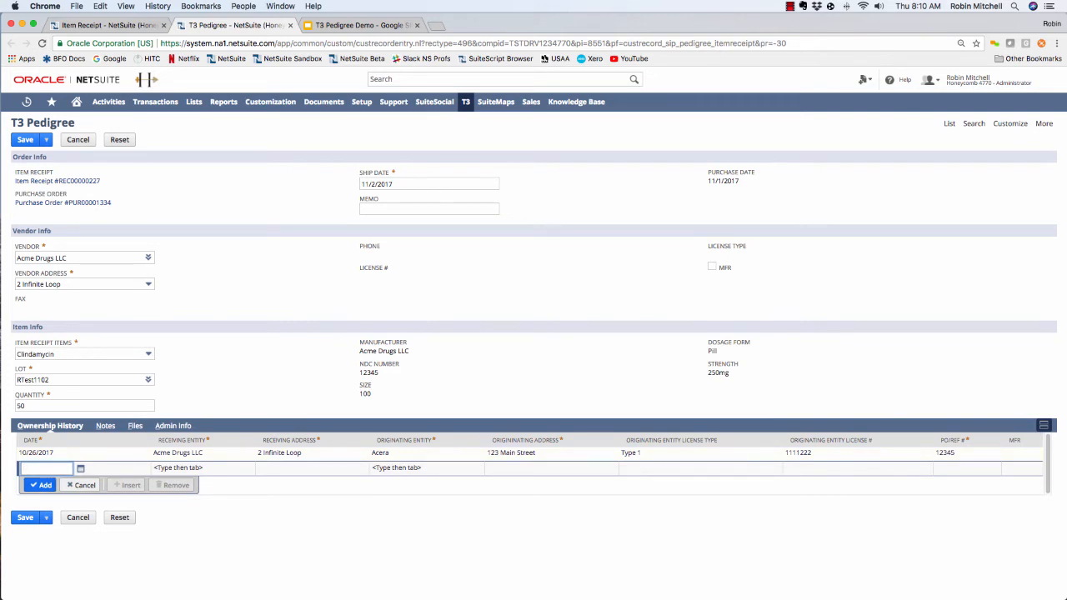
# - Start a second ownership history row, dated 10/19/2017, with Abc Drug Mfg as the originating entity
pyautogui.click(80, 469)
pyautogui.click(85, 483)
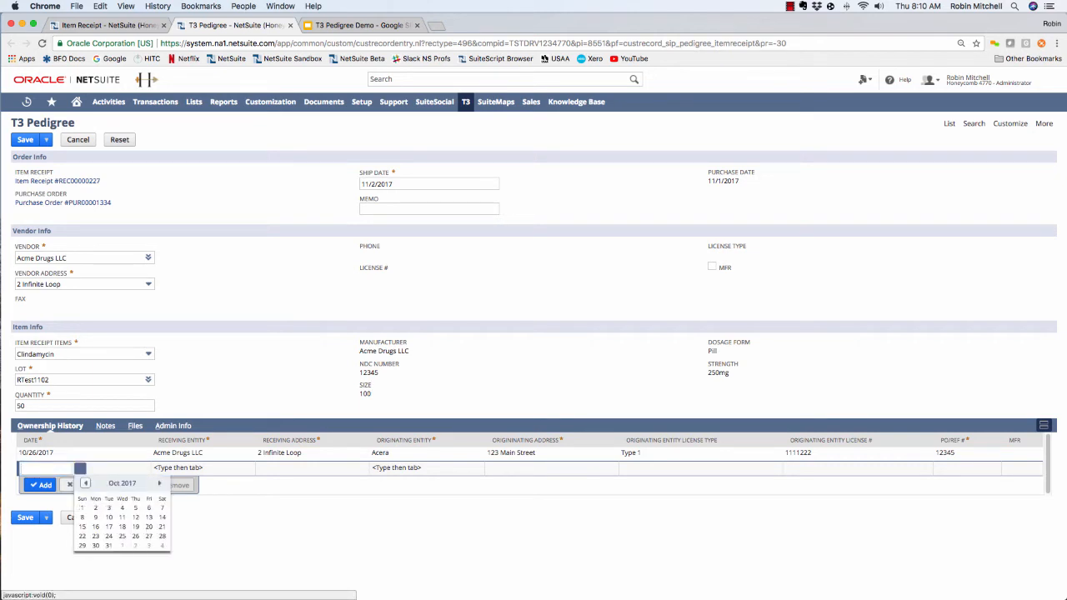
pyautogui.click(135, 527)
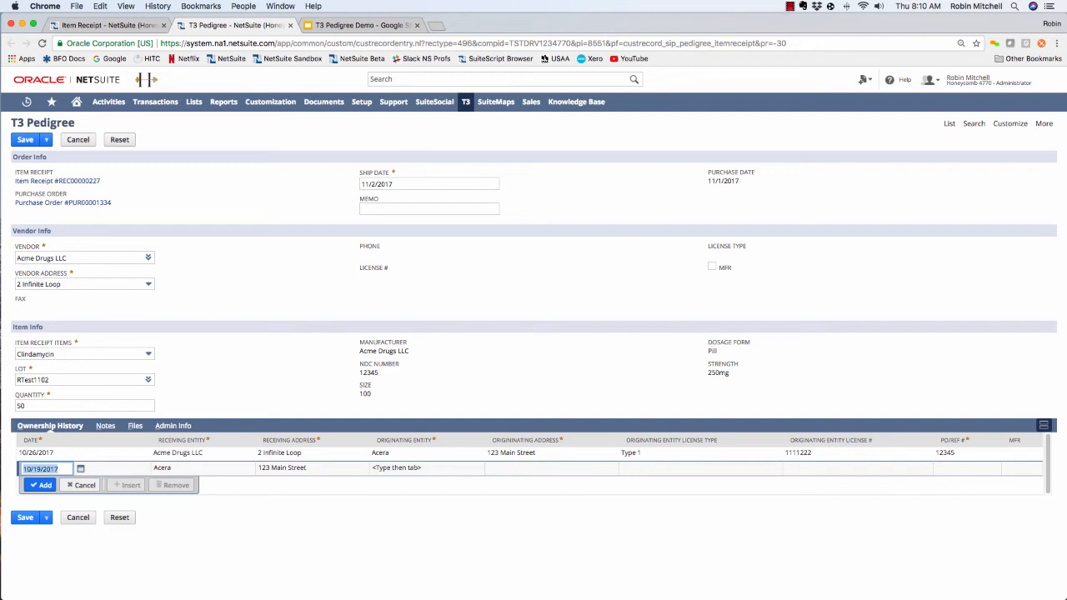
pyautogui.click(397, 469)
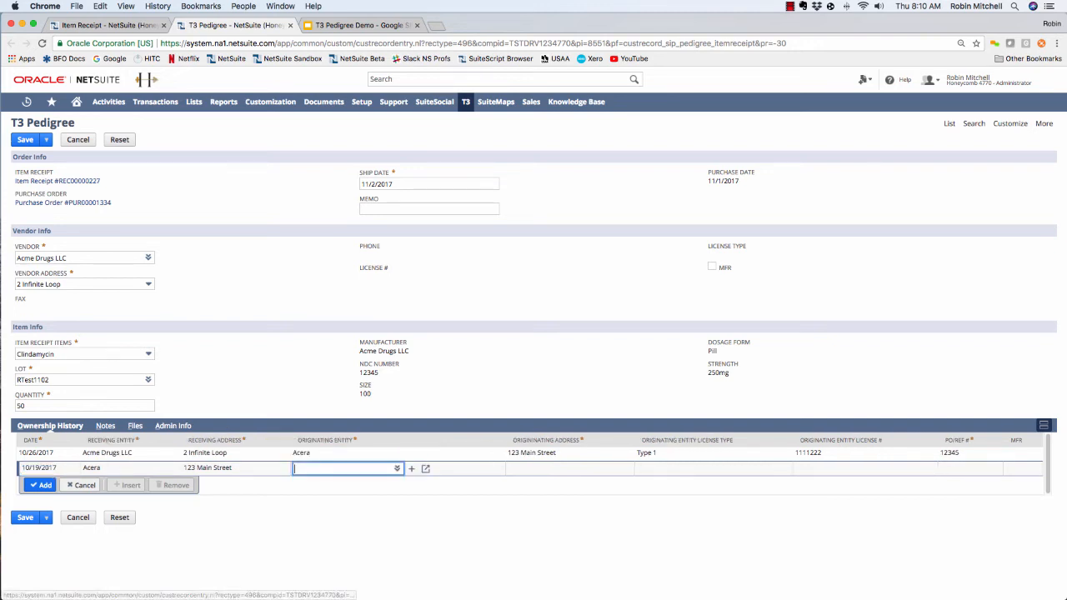
pyautogui.write('abc dr')
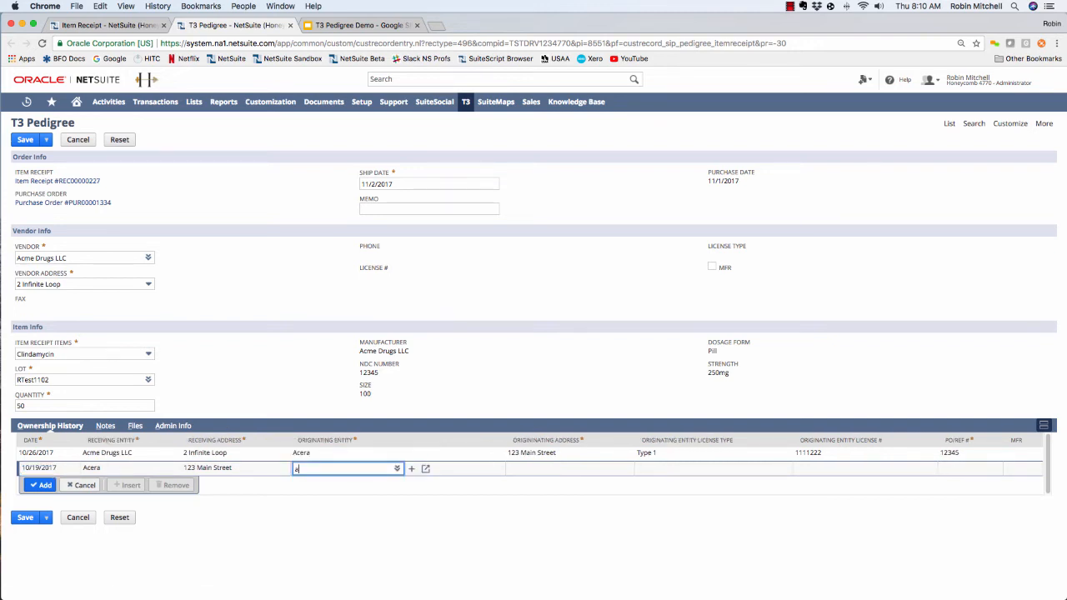
pyautogui.press('Return')
pyautogui.press('Tab')
# - Complete the Abc Drug Mfg row with its saved address, the PO reference number and the MFR flag, and save the pedigree
pyautogui.press('Down')
pyautogui.press('Down')
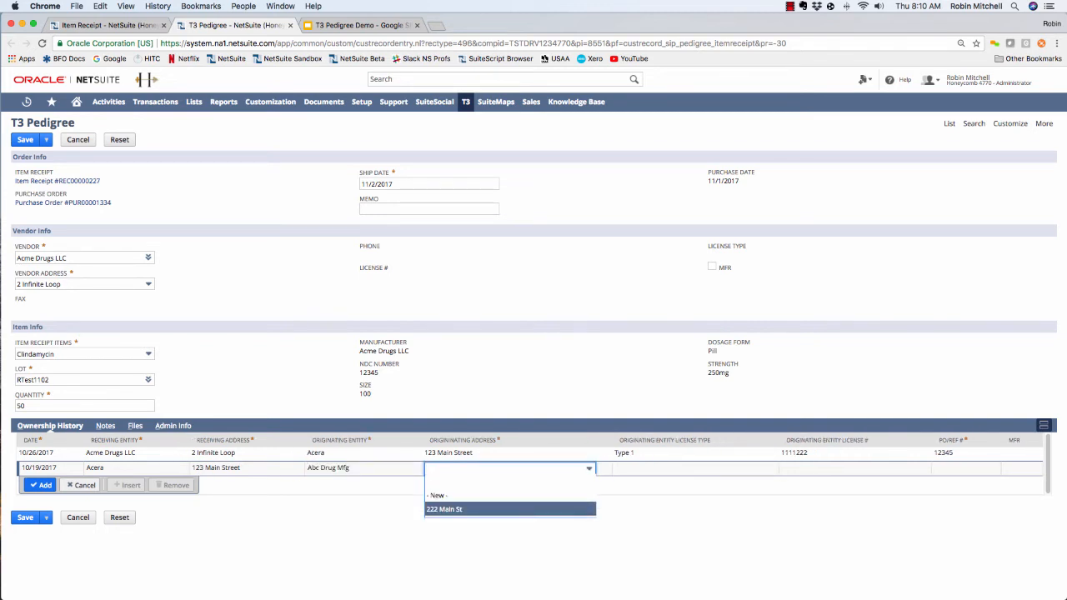
pyautogui.press('Return')
pyautogui.press('Tab')
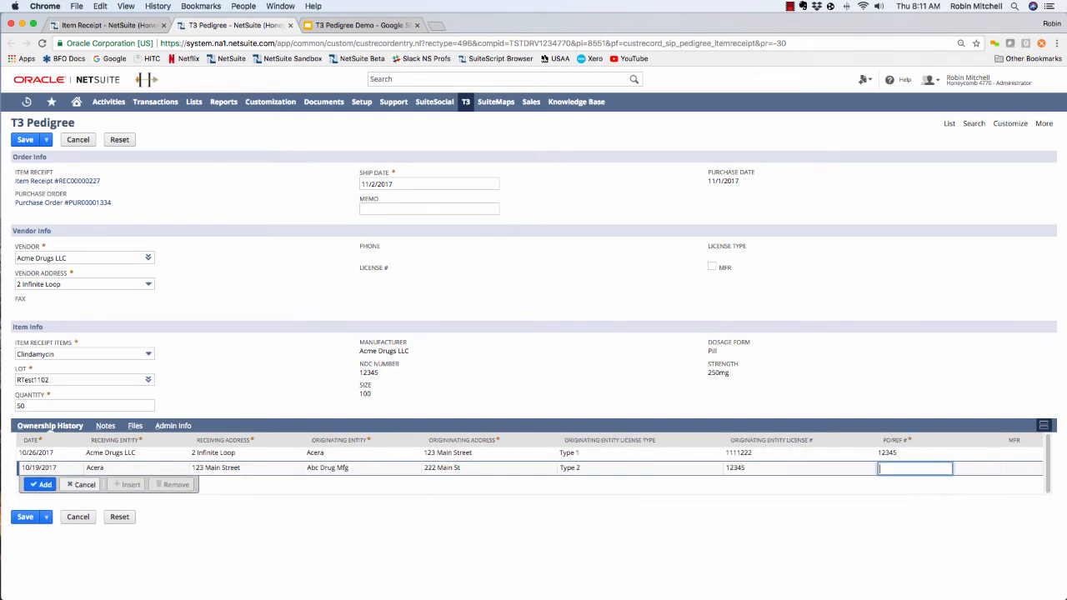
pyautogui.write('11112')
pyautogui.press('Tab')
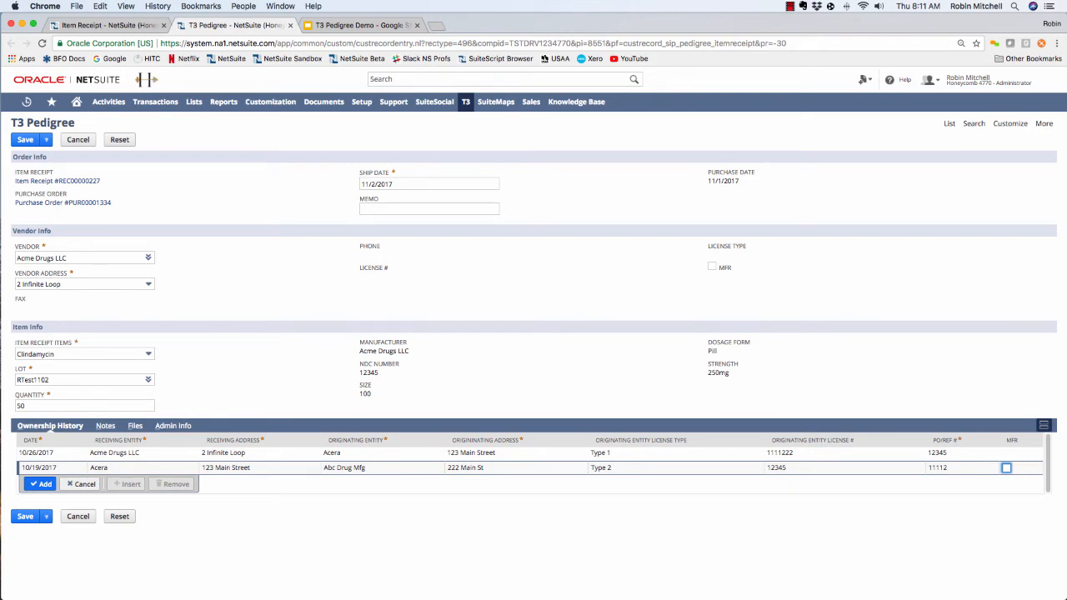
pyautogui.press('space')
pyautogui.press('Return')
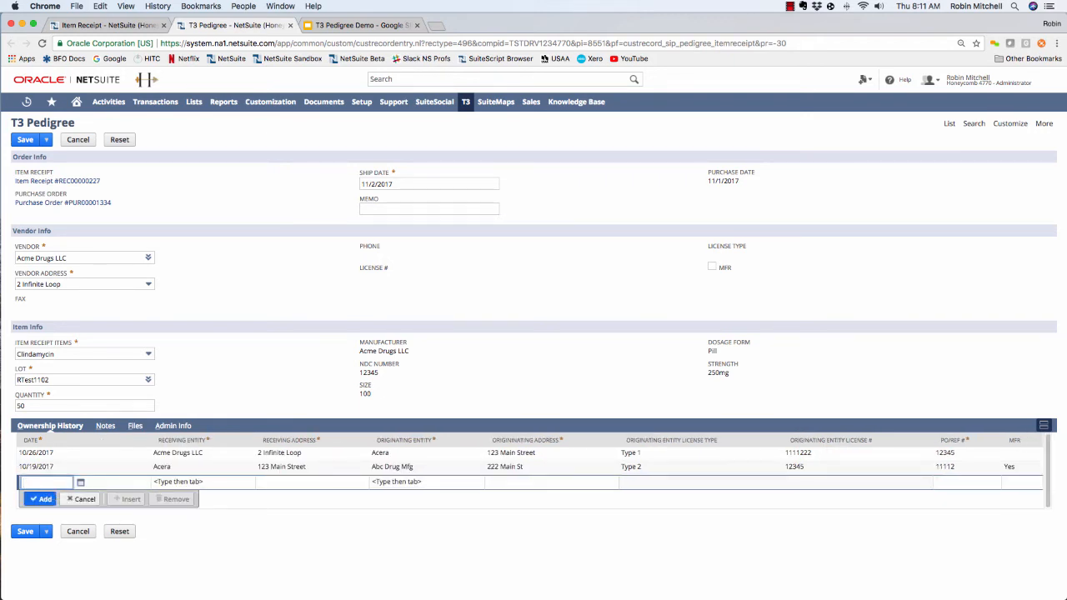
pyautogui.click(25, 531)
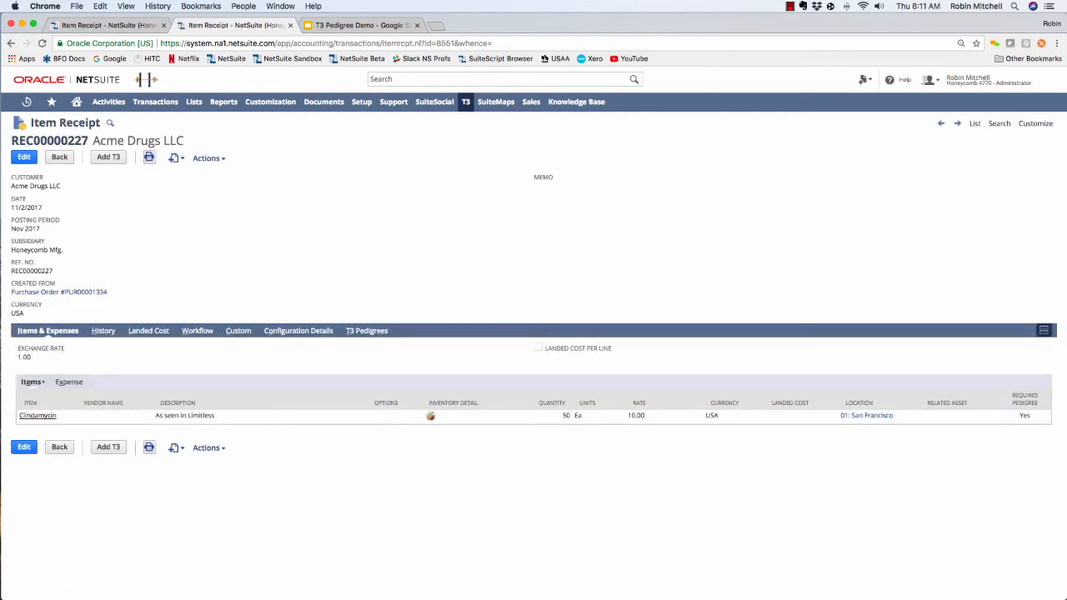
# - Open the saved pedigree from the item receipt's T3 pedigree list and generate its printable T3 document
pyautogui.click(366, 331)
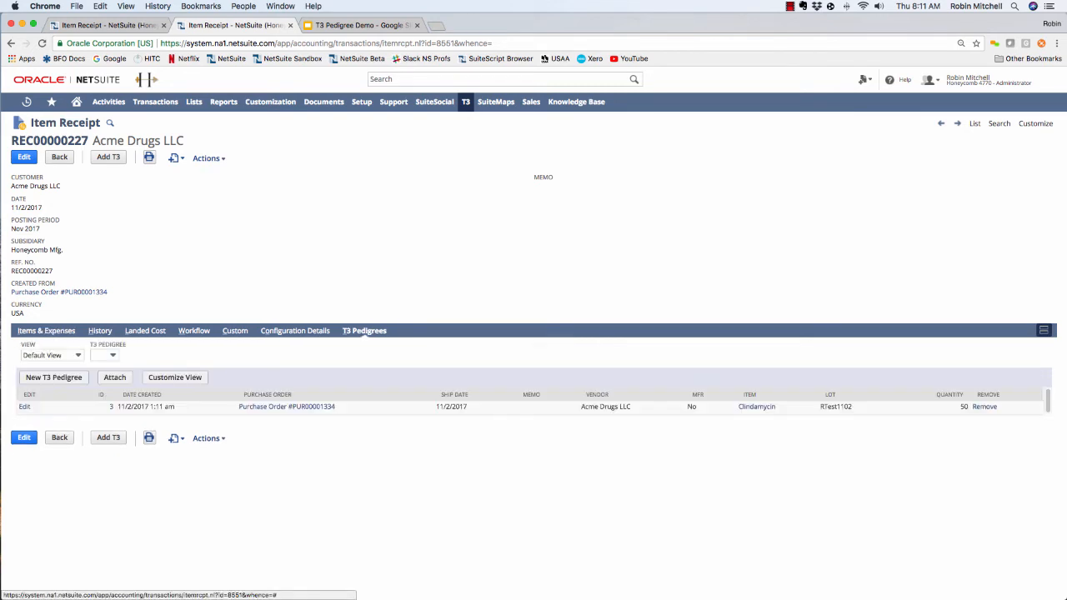
pyautogui.click(111, 407)
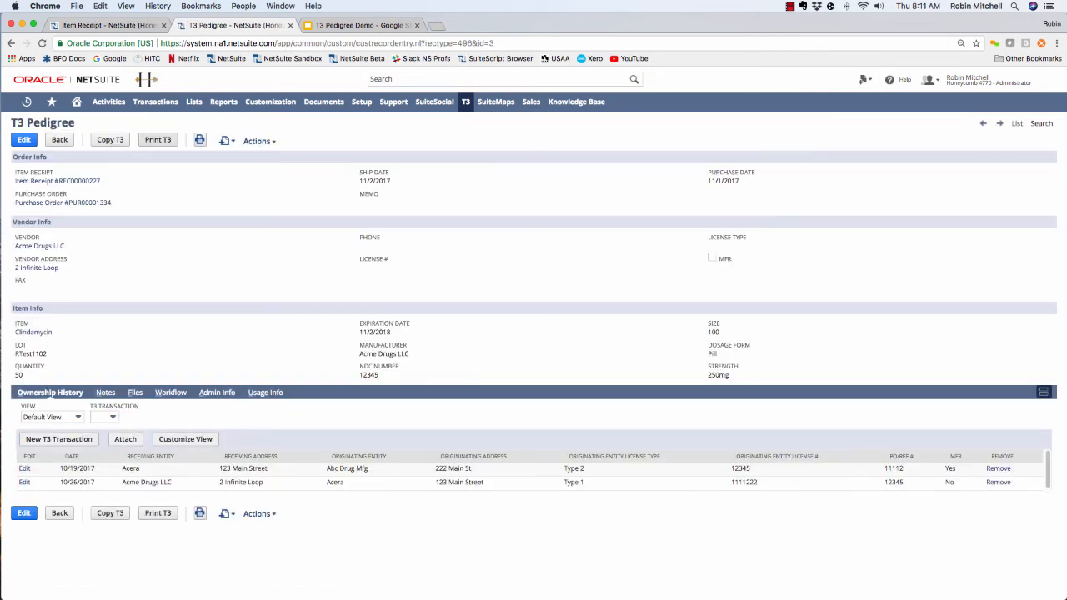
pyautogui.click(158, 140)
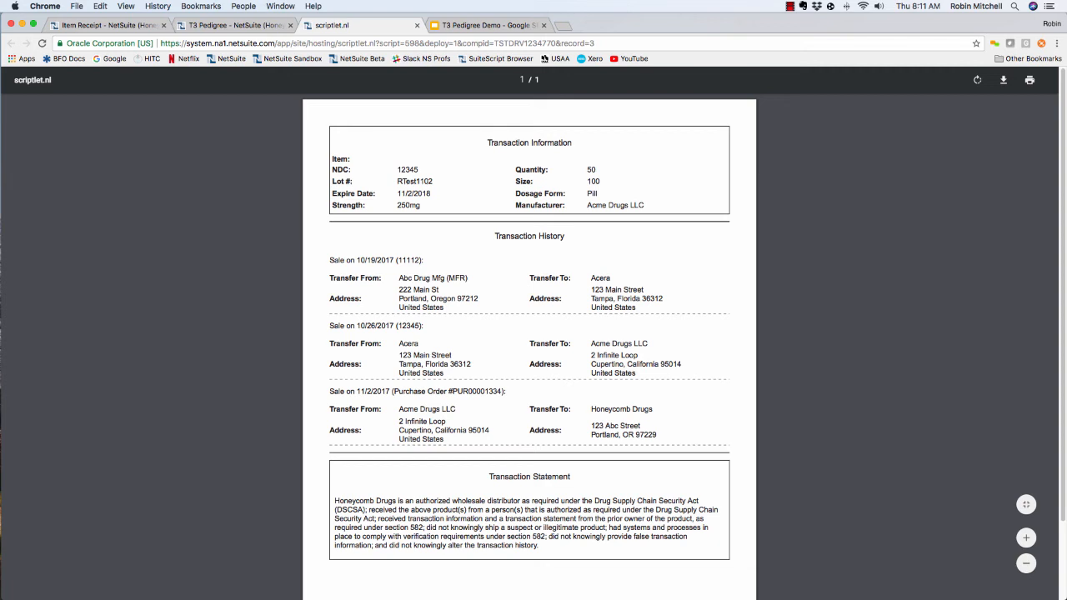
# - Review the generated T3 document's transaction information, history and statement, and close it
pyautogui.scroll(-2, 529, 333)
pyautogui.scroll(2, 529, 333)
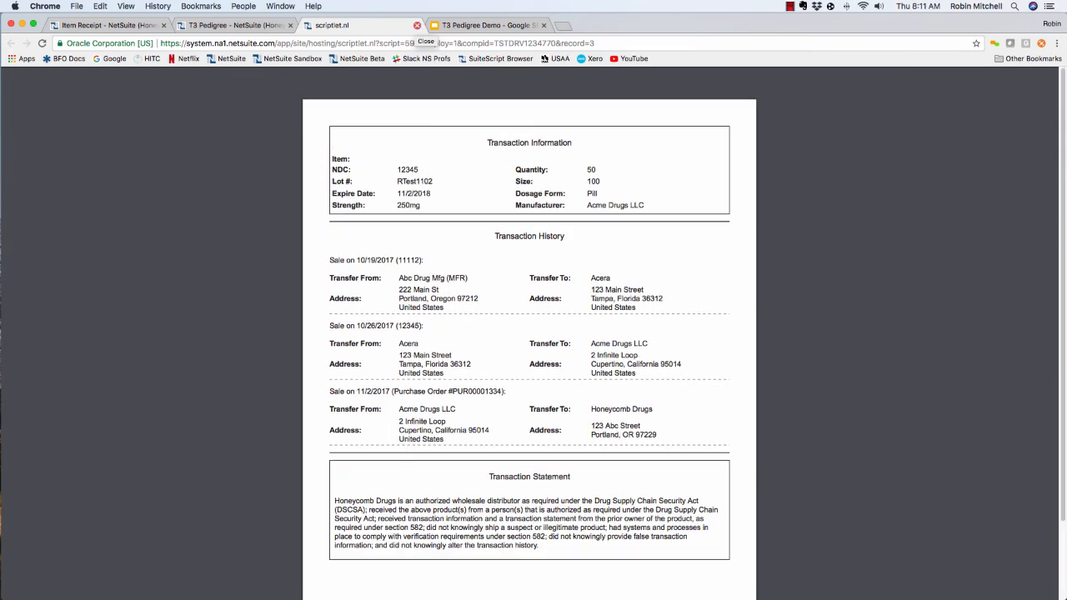
pyautogui.click(417, 26)
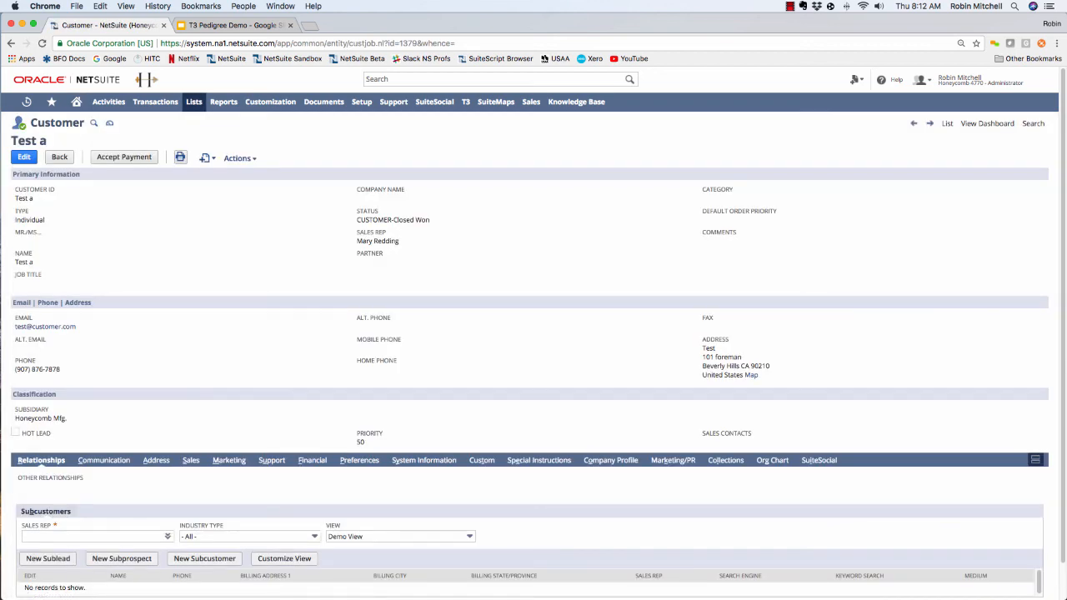
# - Create a sales order from the open customer record with a quantity of 10 Clindamycin and save it
pyautogui.moveTo(206, 158)
pyautogui.click(229, 267)
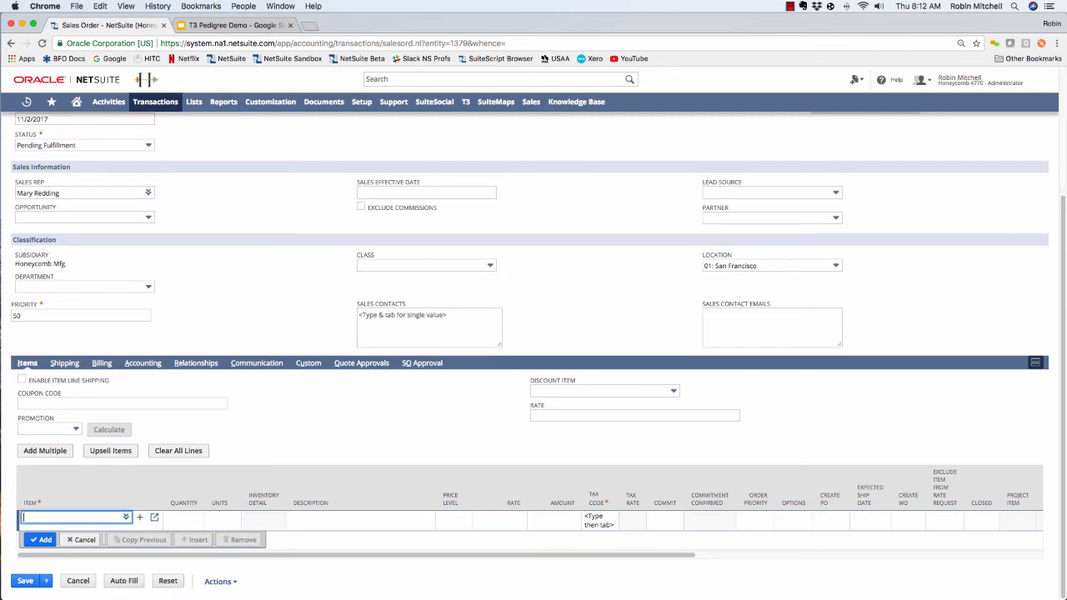
pyautogui.write('clinda')
pyautogui.press('Tab')
pyautogui.write('10')
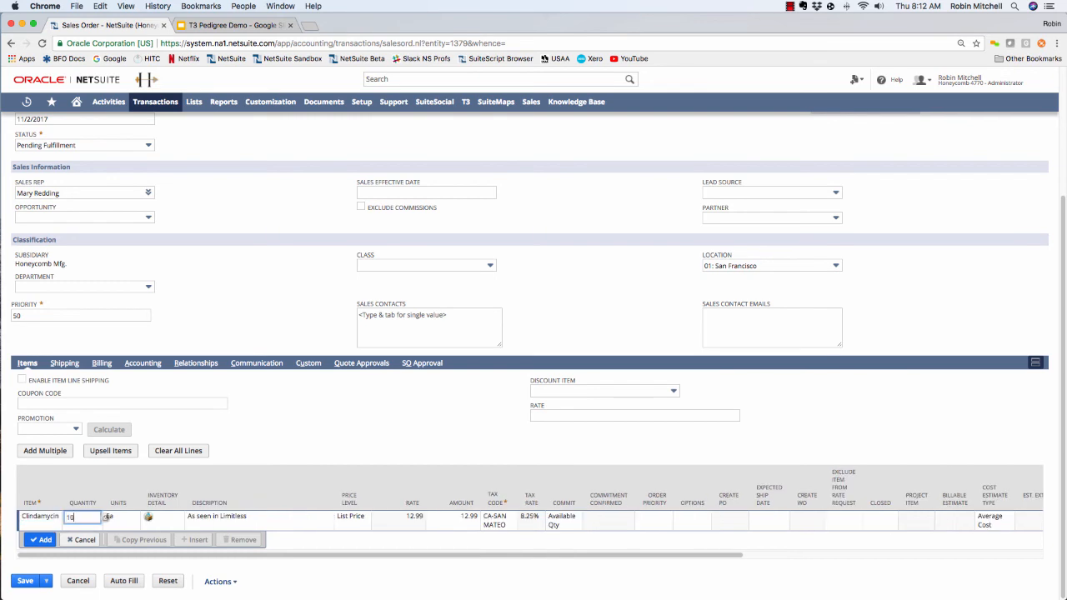
pyautogui.press('Return')
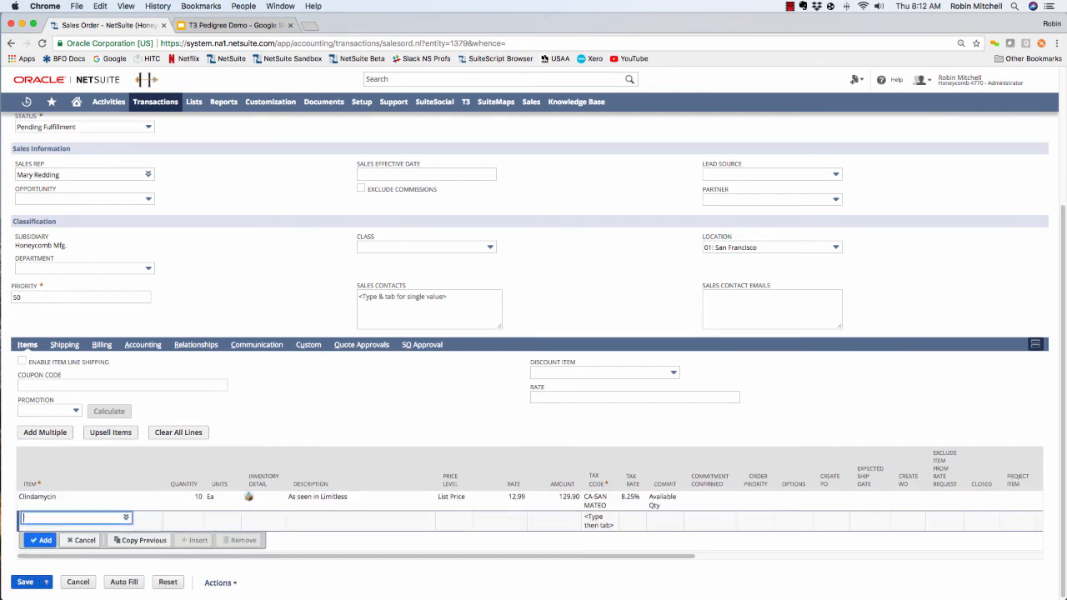
pyautogui.click(26, 582)
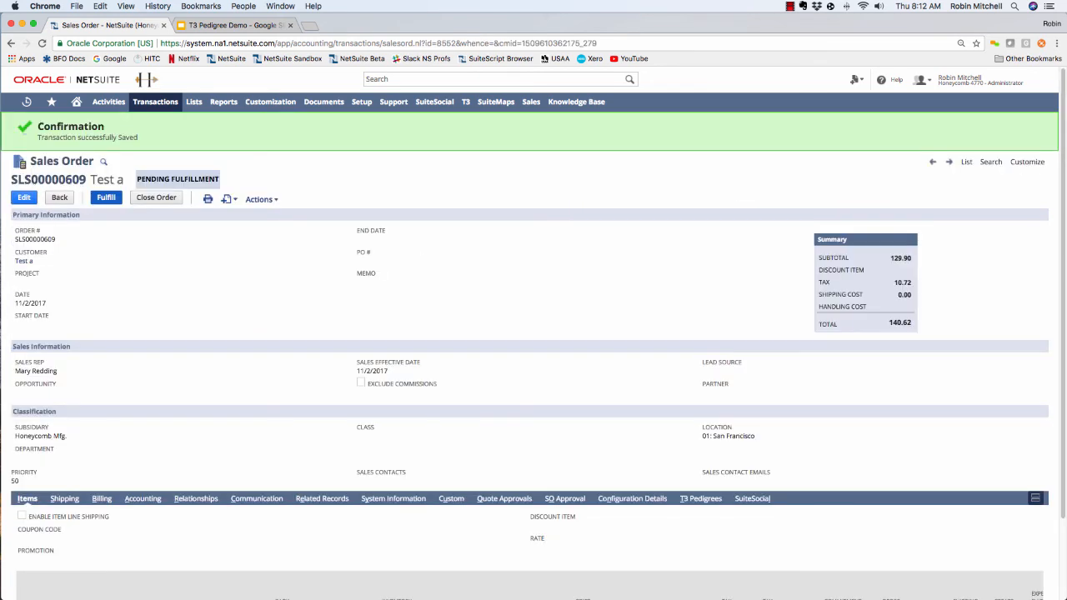
# - Fulfill the sales order by assigning 10 Clindamycin from lot RTest1102 in the inventory detail, and save the item shipment
pyautogui.click(106, 198)
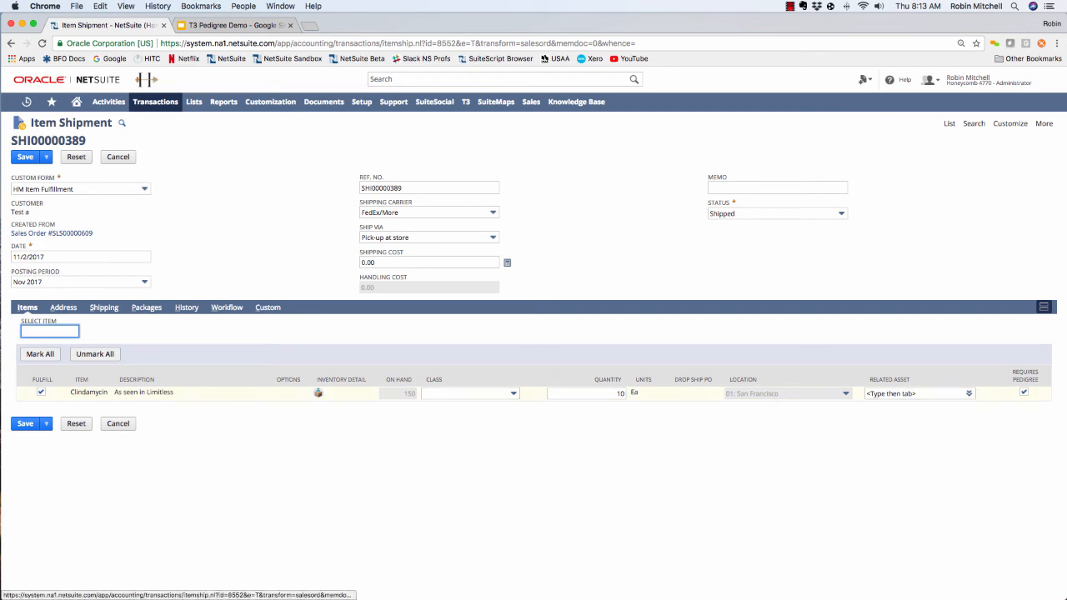
pyautogui.click(317, 392)
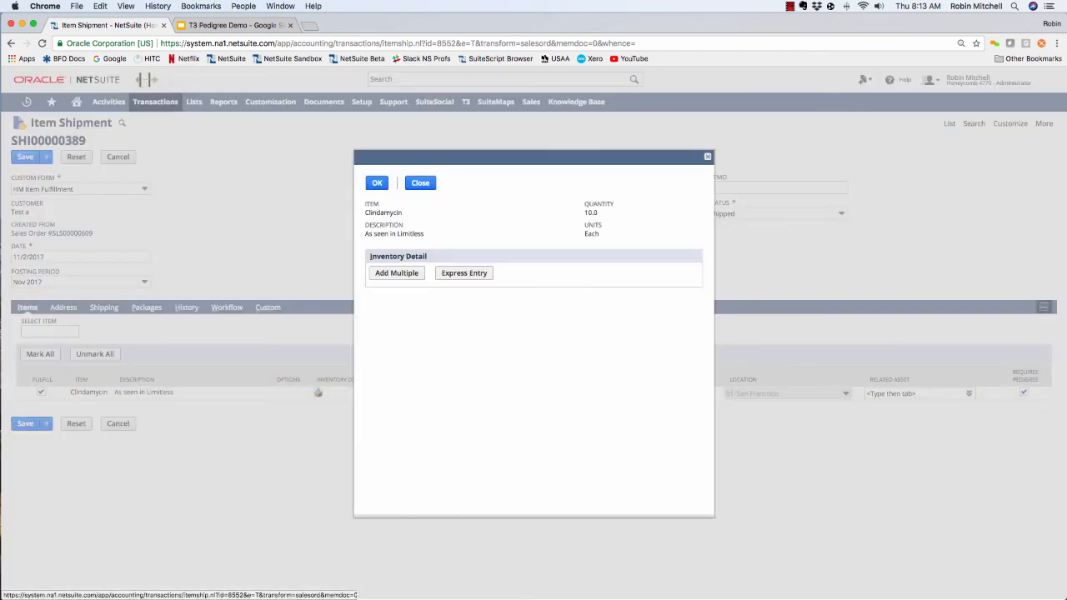
pyautogui.click(450, 313)
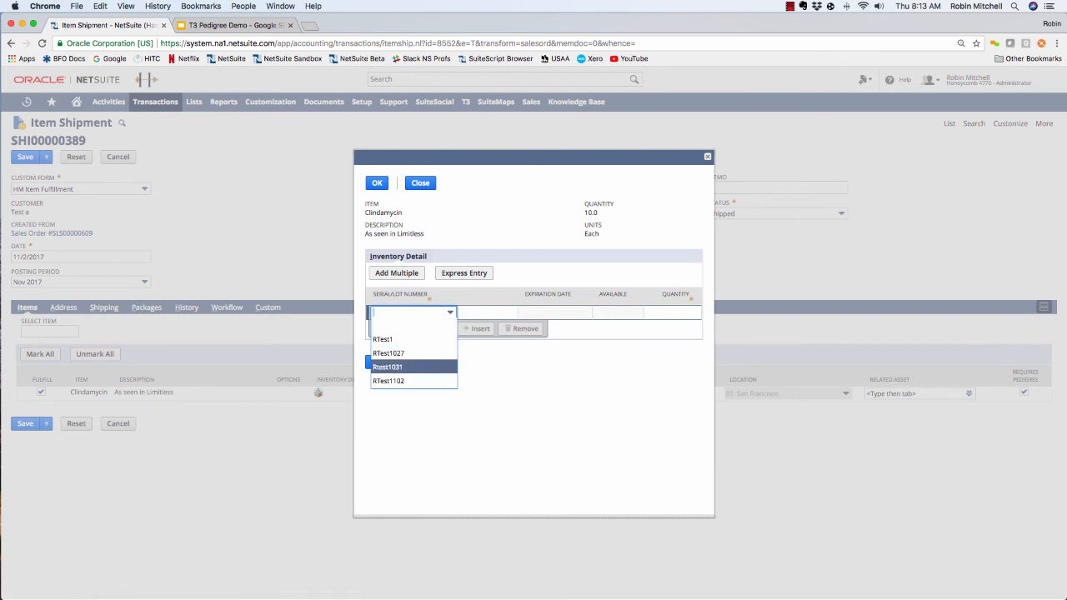
pyautogui.click(390, 381)
pyautogui.press('Tab')
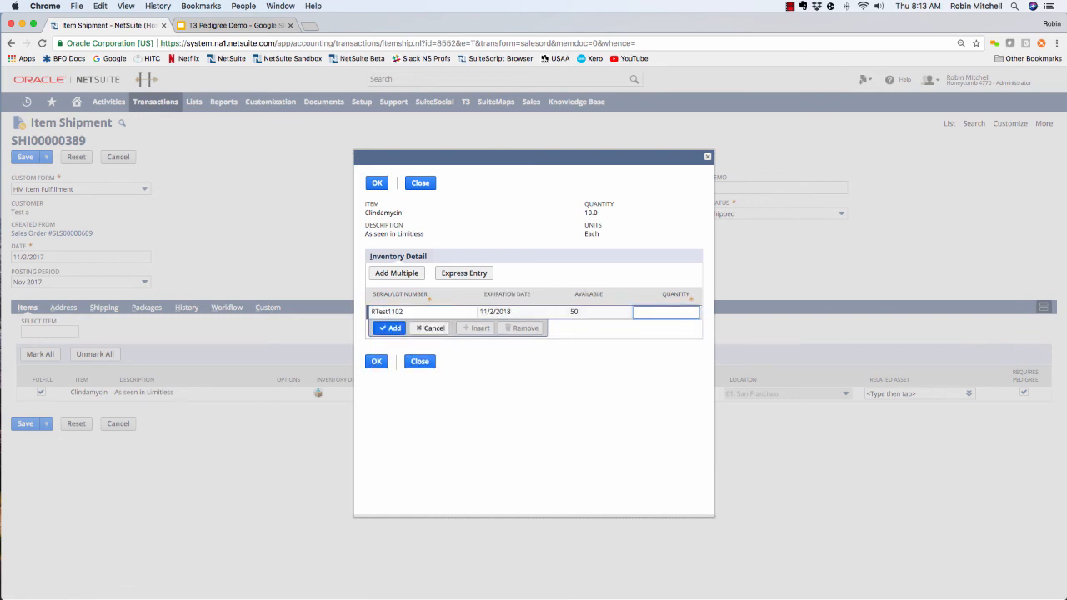
pyautogui.write('10')
pyautogui.press('Return')
pyautogui.click(376, 375)
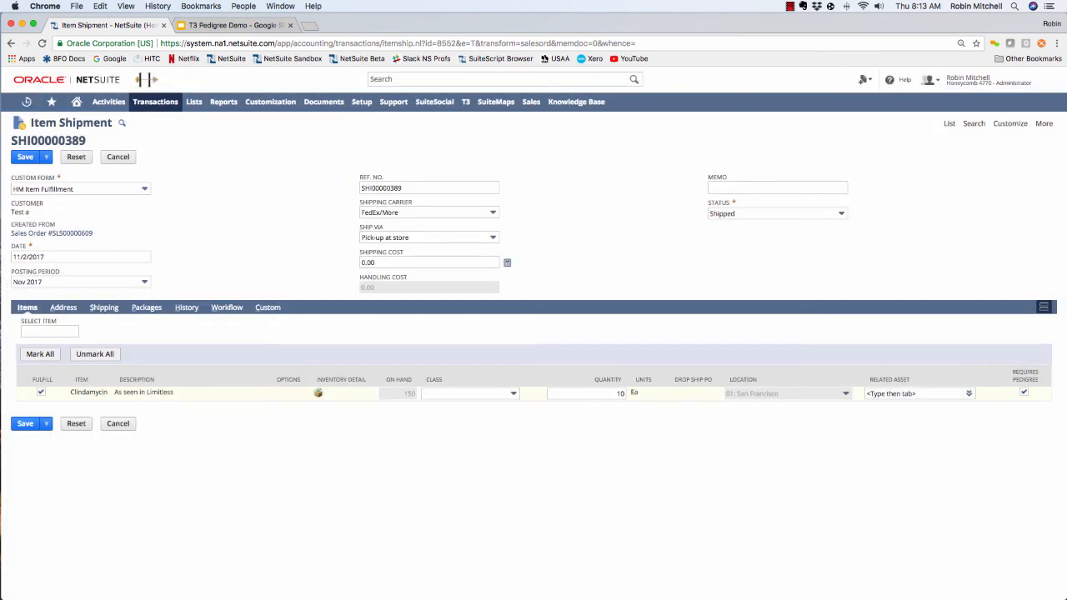
pyautogui.click(25, 424)
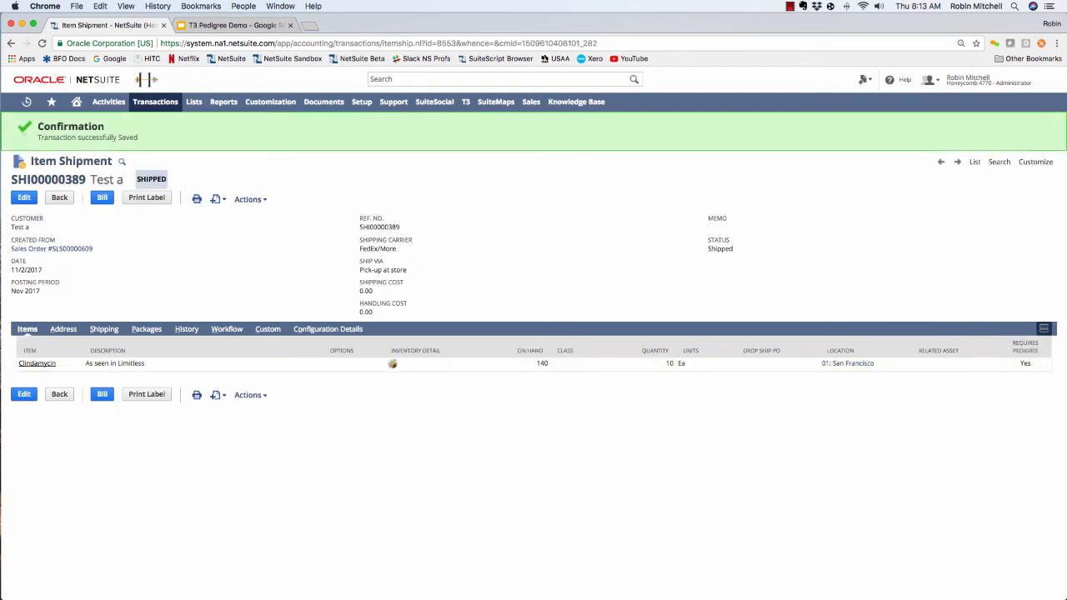
# - Open the T3 pedigree PDF attached to the item shipment's history, review its ownership chain, and close it
pyautogui.click(186, 328)
pyautogui.click(254, 348)
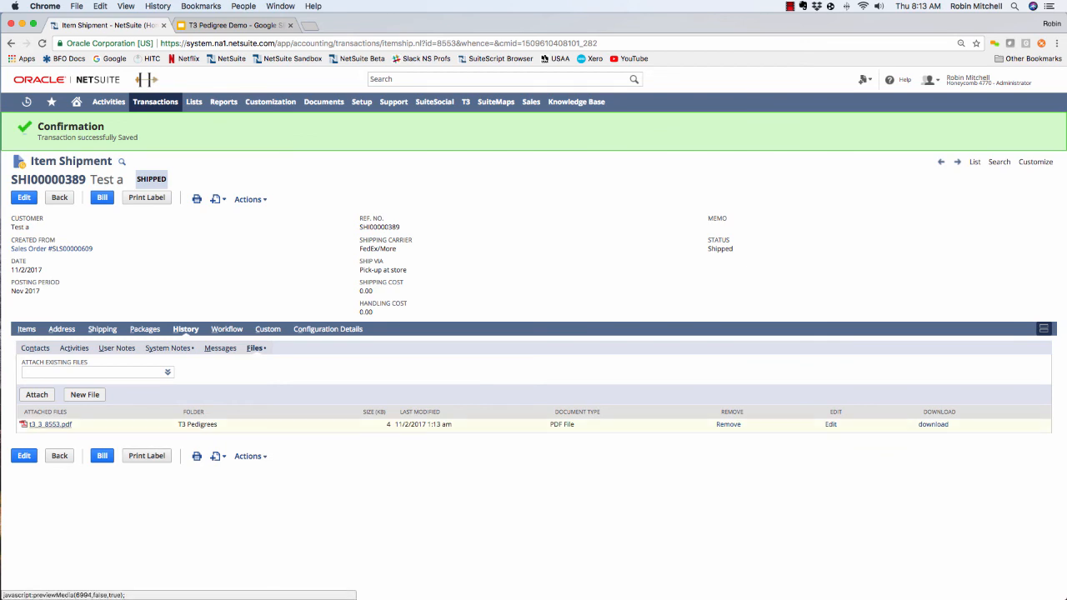
pyautogui.click(50, 424)
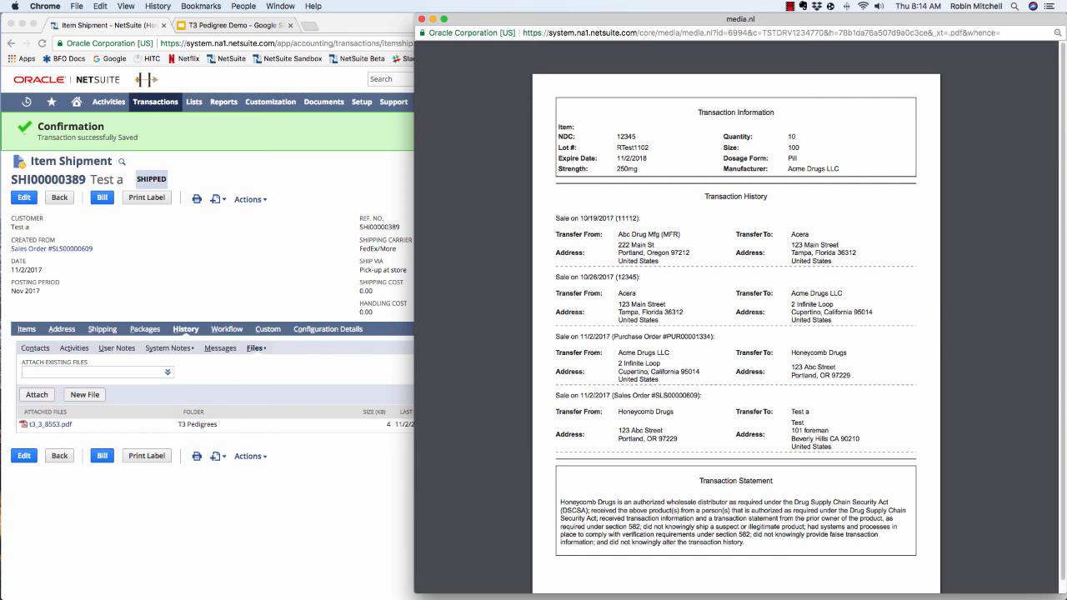
pyautogui.click(422, 19)
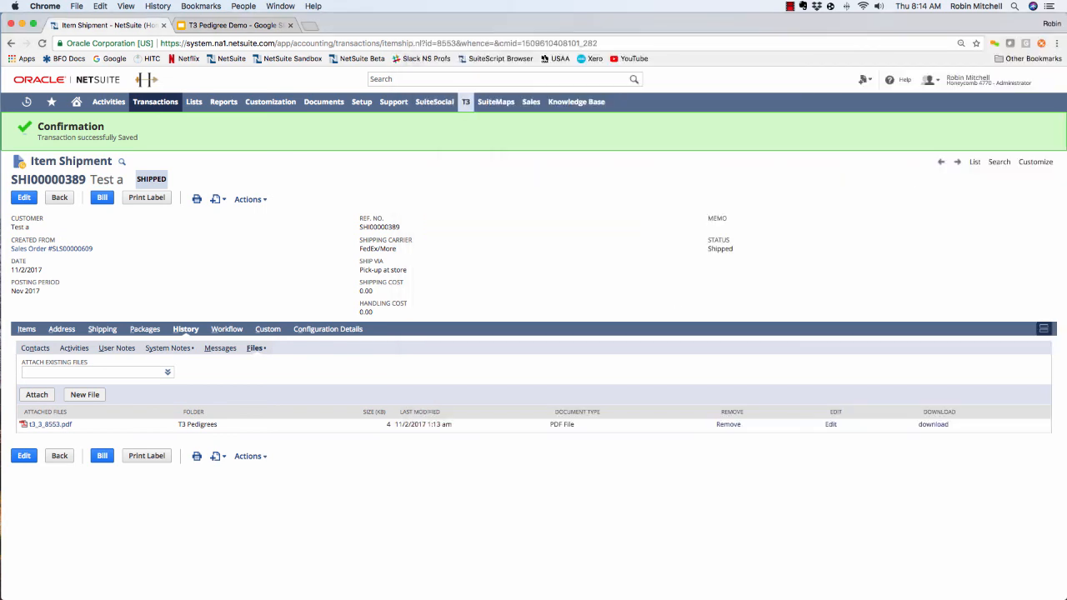
pyautogui.moveTo(466, 101)
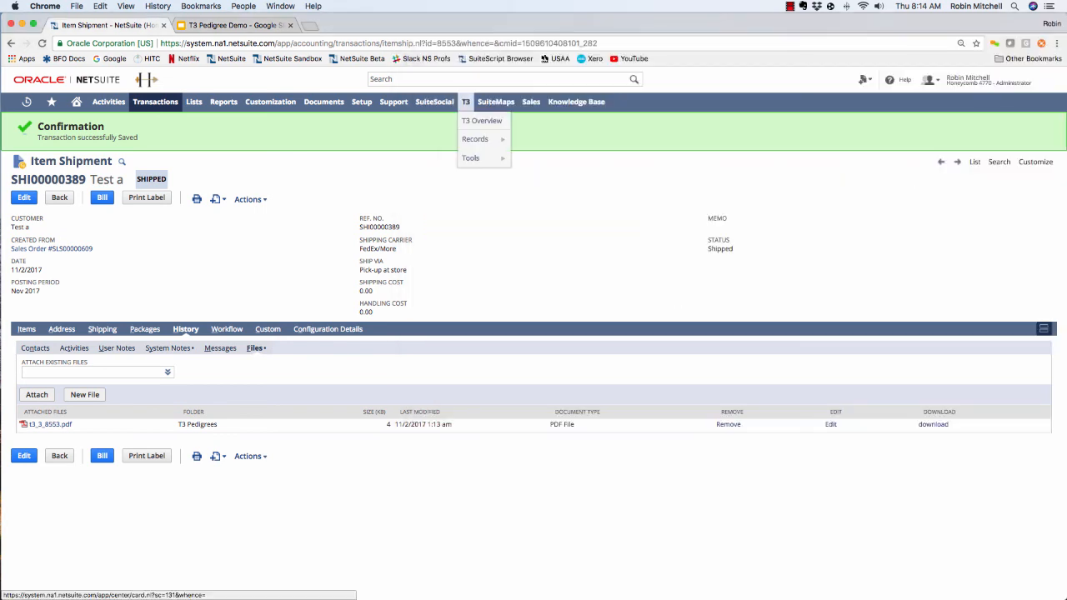
pyautogui.moveTo(473, 158)
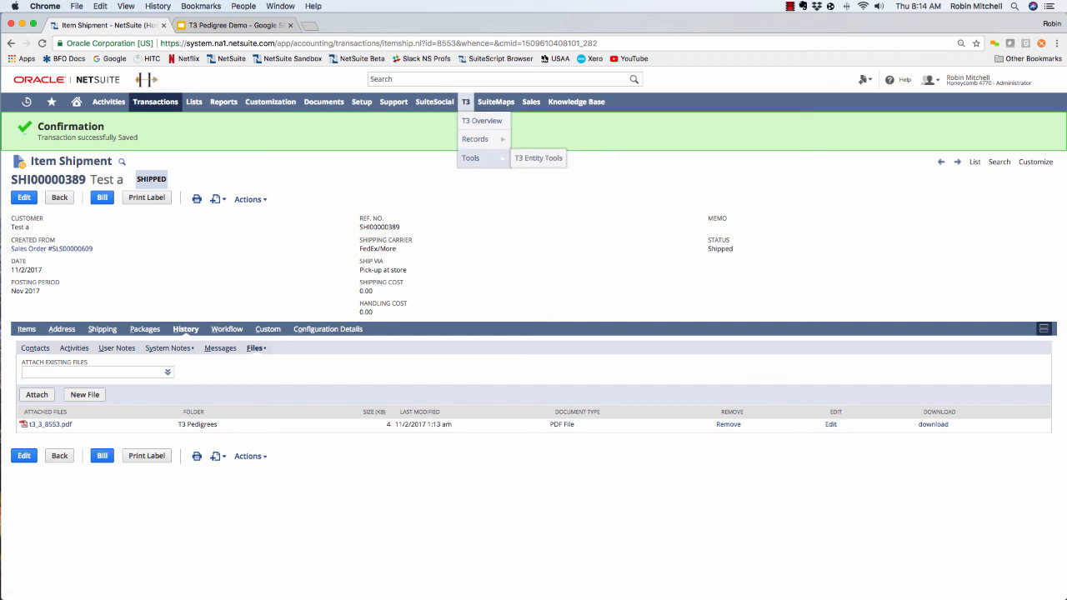
pyautogui.moveTo(475, 138)
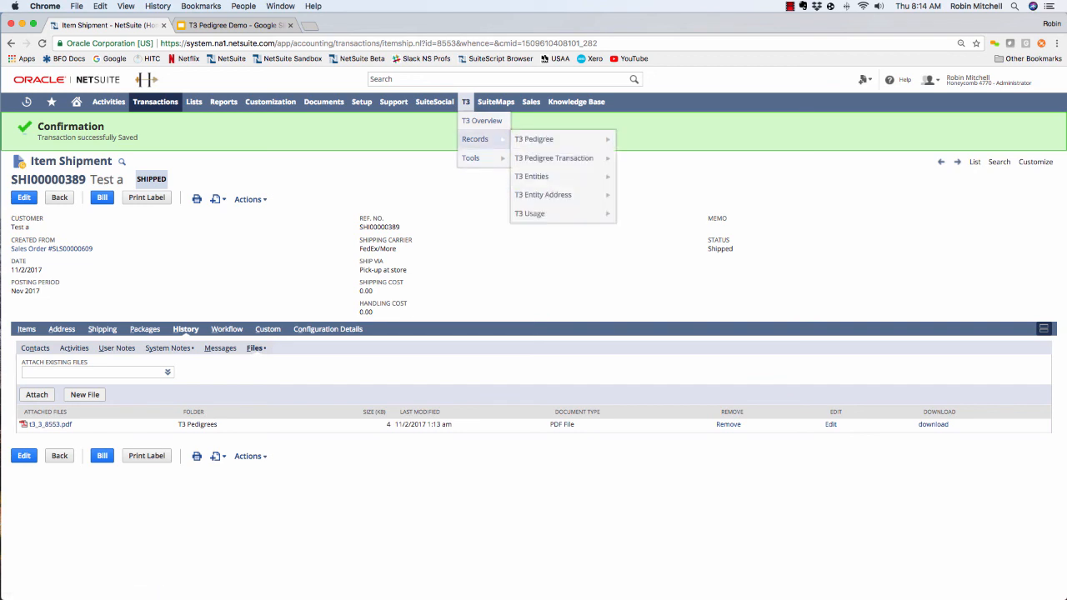